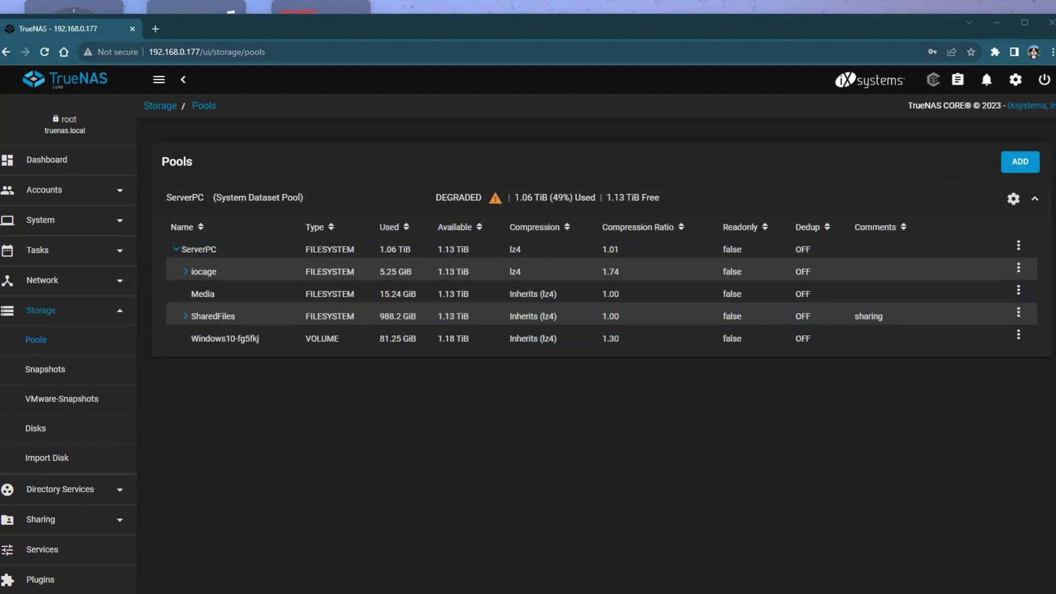
# Step: Start a new pool named DataStorage and add disks ada2 and ada3 to its data VDev
pyautogui.click(1022, 165)
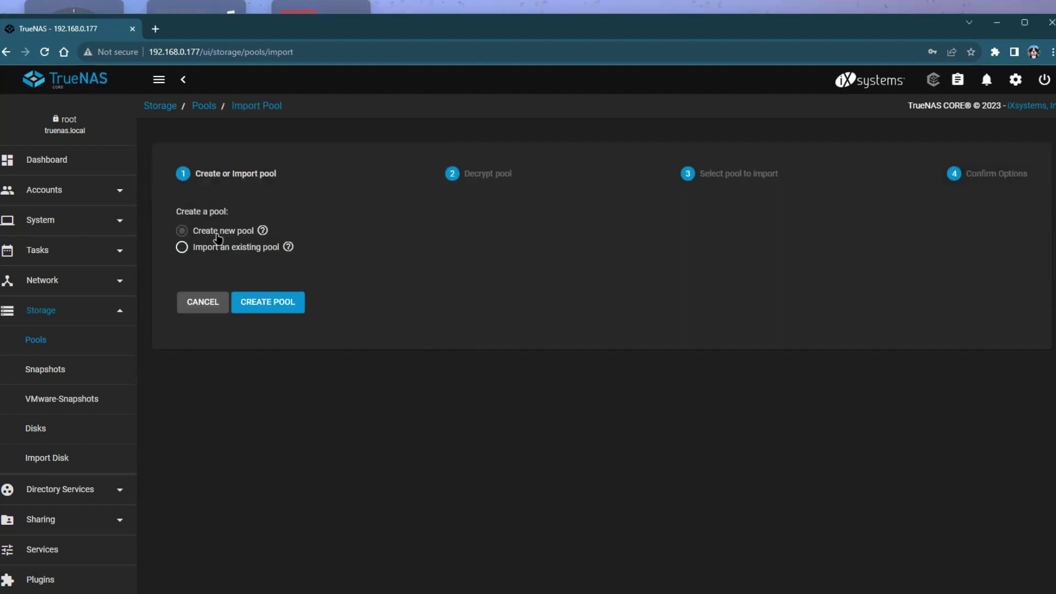
pyautogui.click(266, 301)
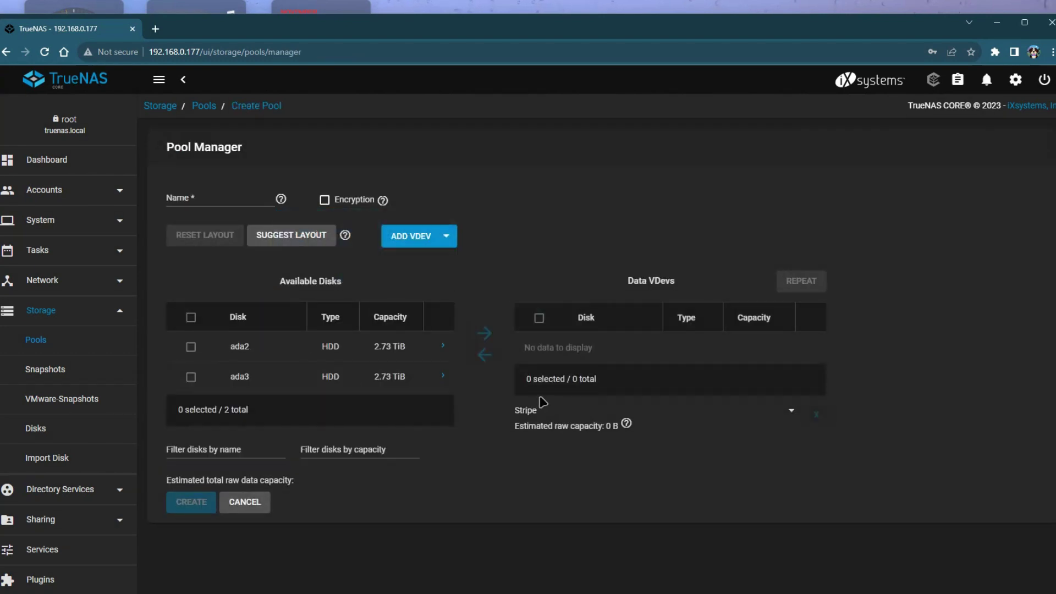
pyautogui.click(202, 192)
pyautogui.click(192, 319)
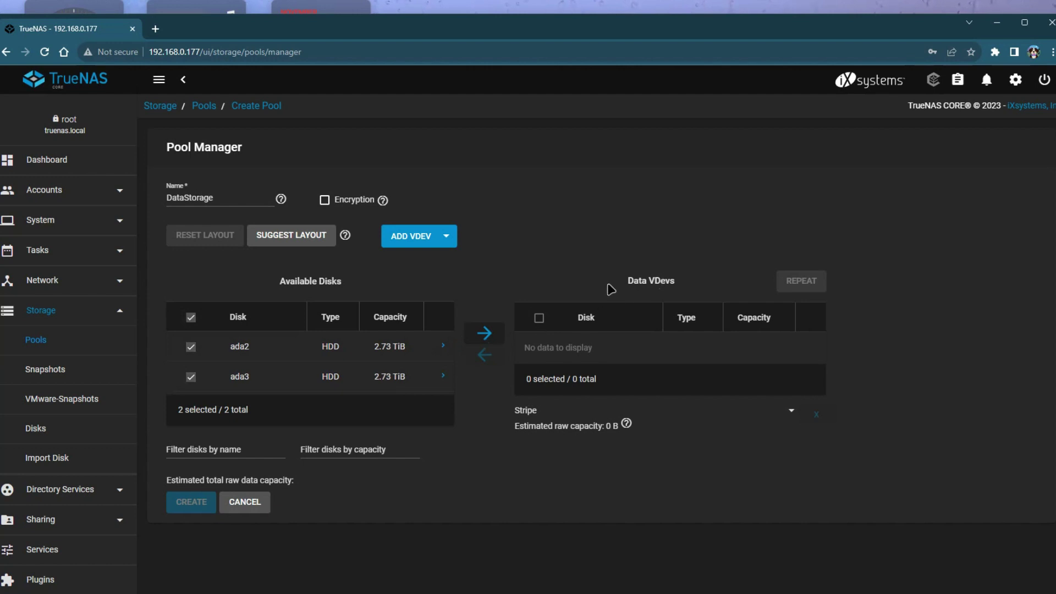
pyautogui.click(486, 337)
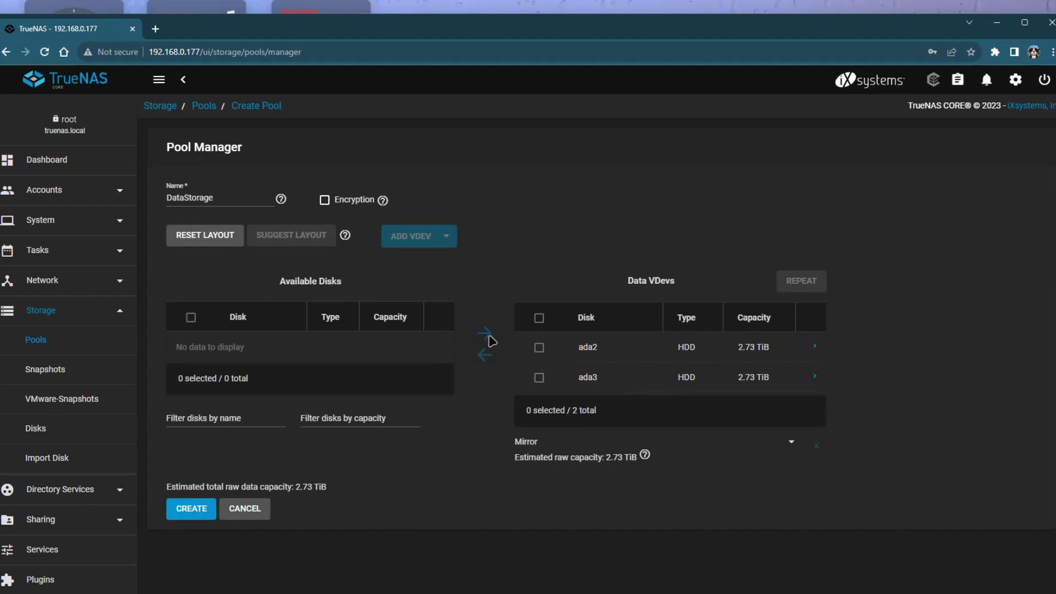
# Step: Keep the Mirror layout for the two disks and create the pool, confirming that the disk contents are erased
pyautogui.click(539, 318)
pyautogui.click(793, 449)
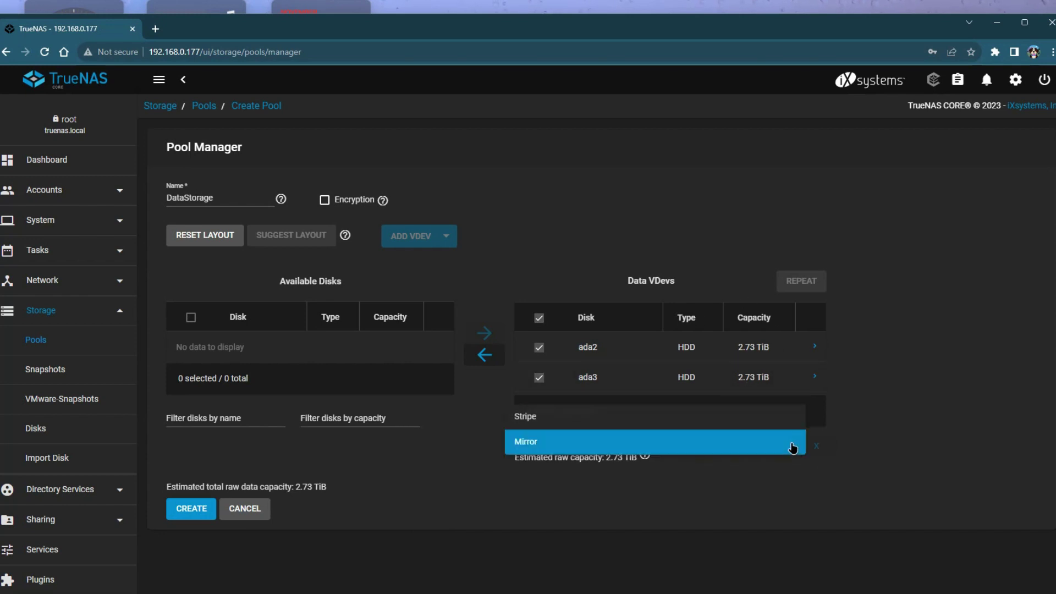
pyautogui.click(785, 447)
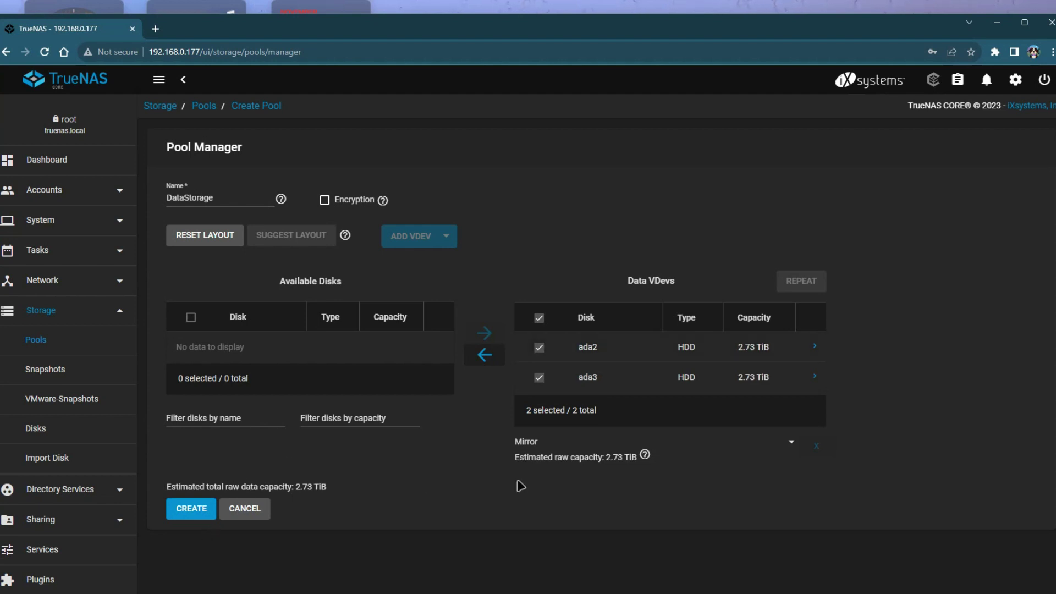
pyautogui.click(185, 508)
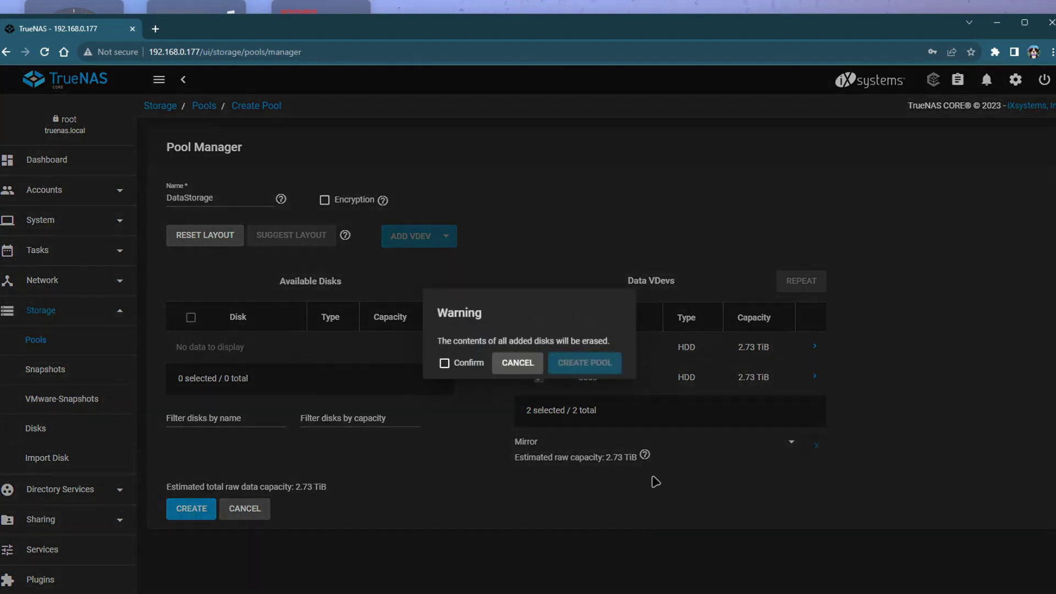
pyautogui.click(444, 362)
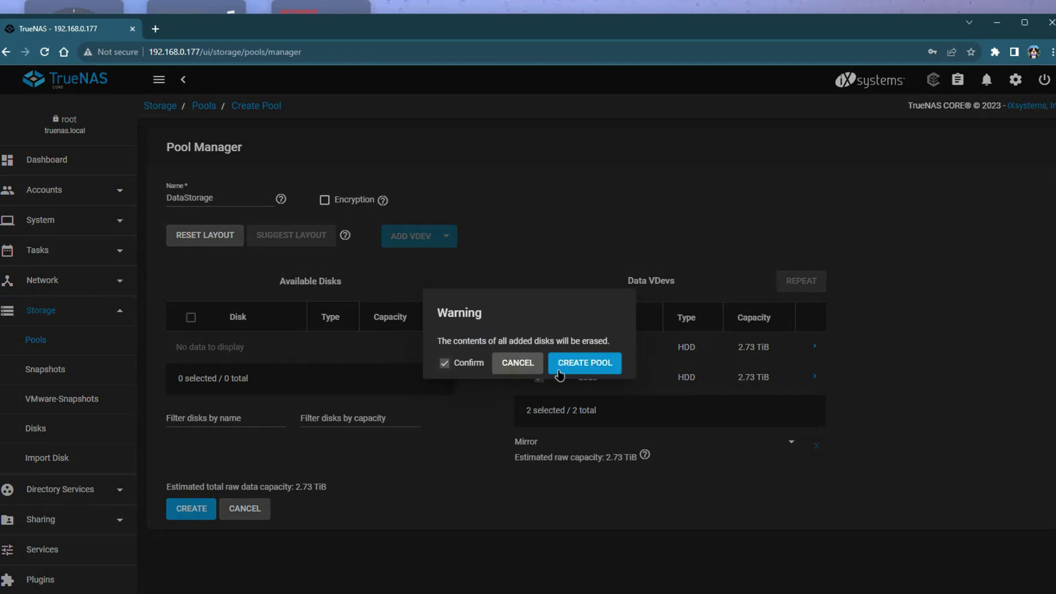
pyautogui.click(584, 363)
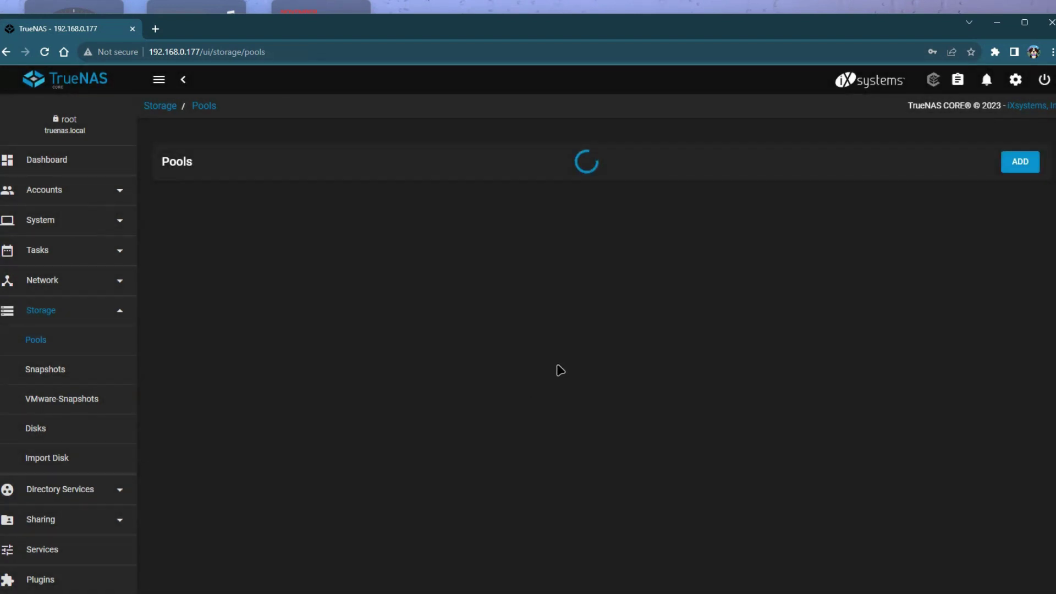
pyautogui.click(604, 343)
pyautogui.click(231, 360)
pyautogui.click(201, 350)
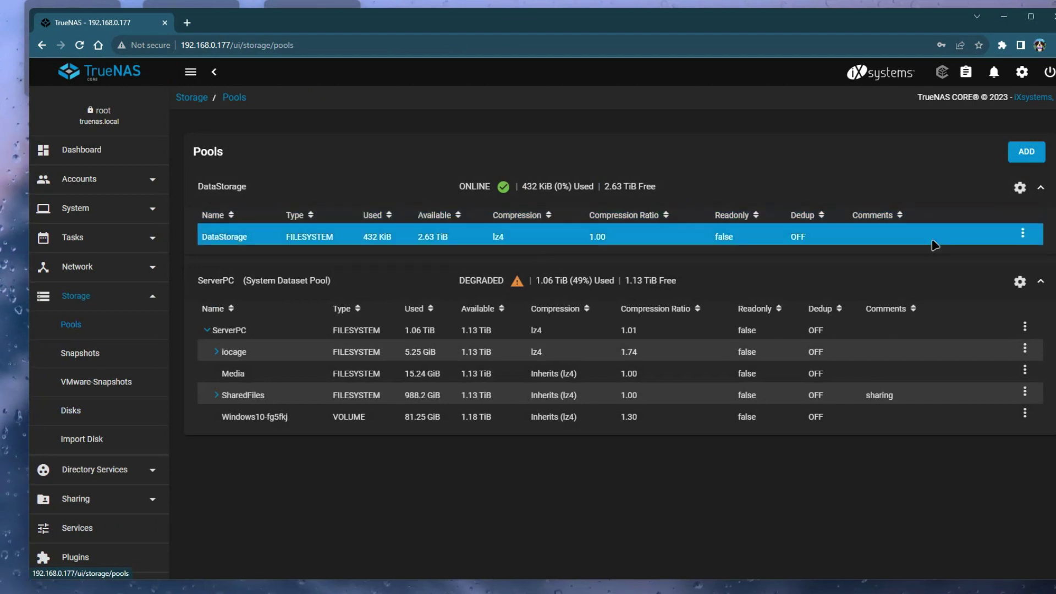
# Step: Start a new dataset in the DataStorage pool with the name DataDisk and the comment "work"
pyautogui.click(1024, 235)
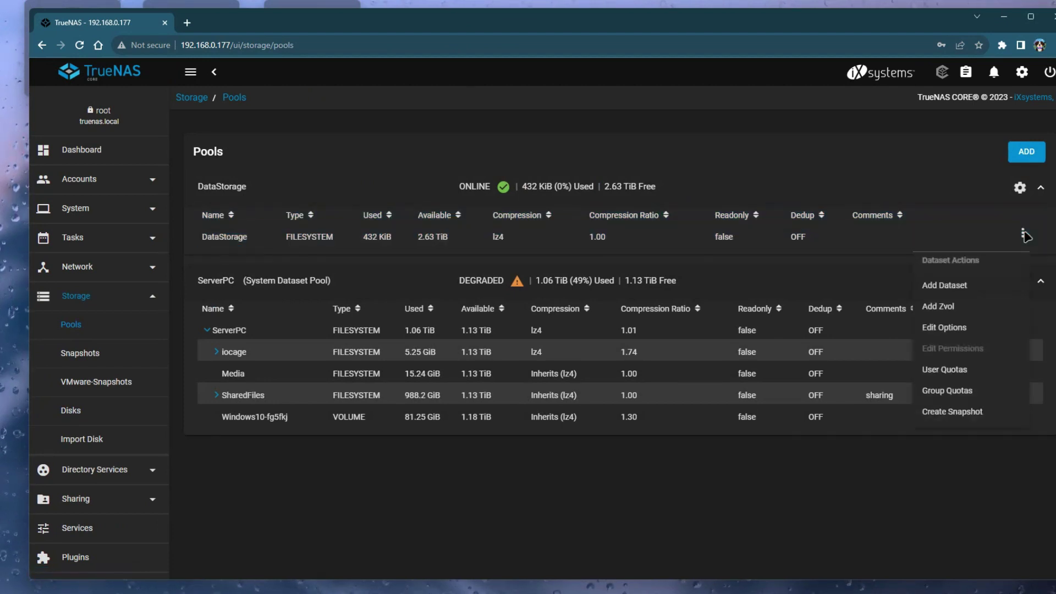
pyautogui.click(953, 286)
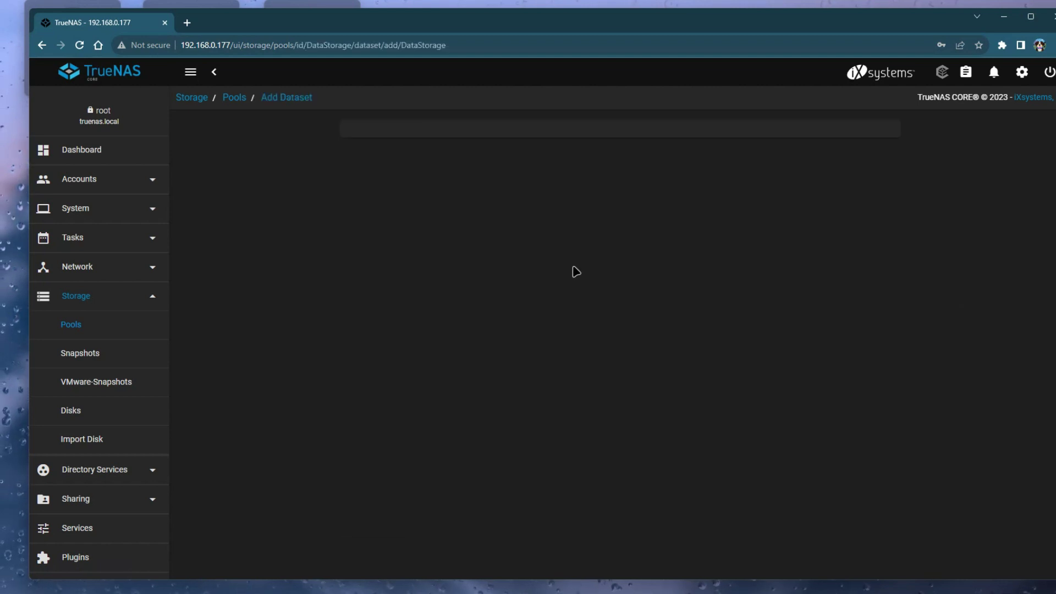
pyautogui.click(396, 159)
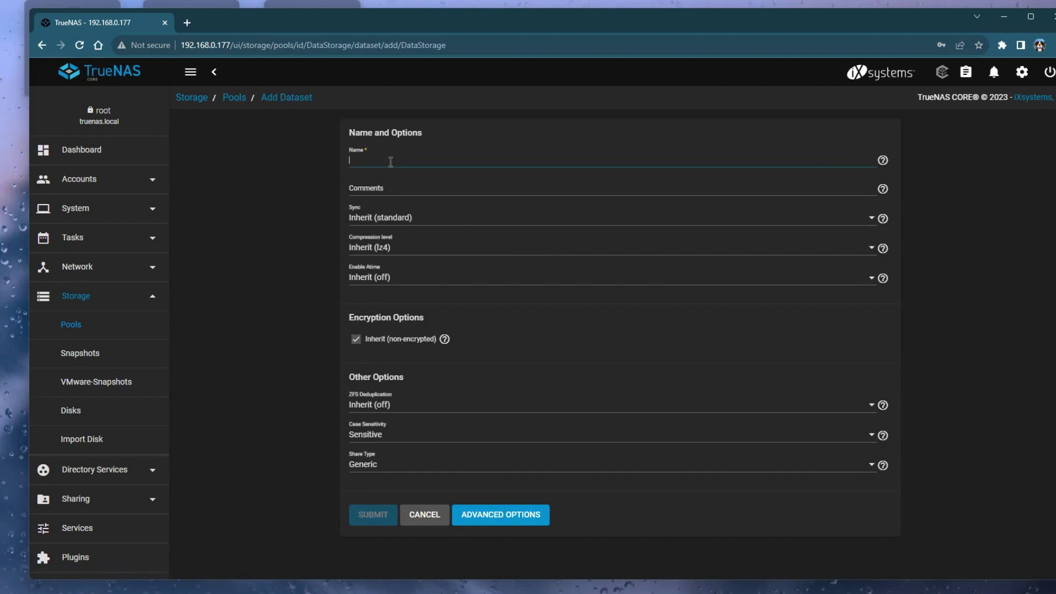
pyautogui.write('DataDisk')
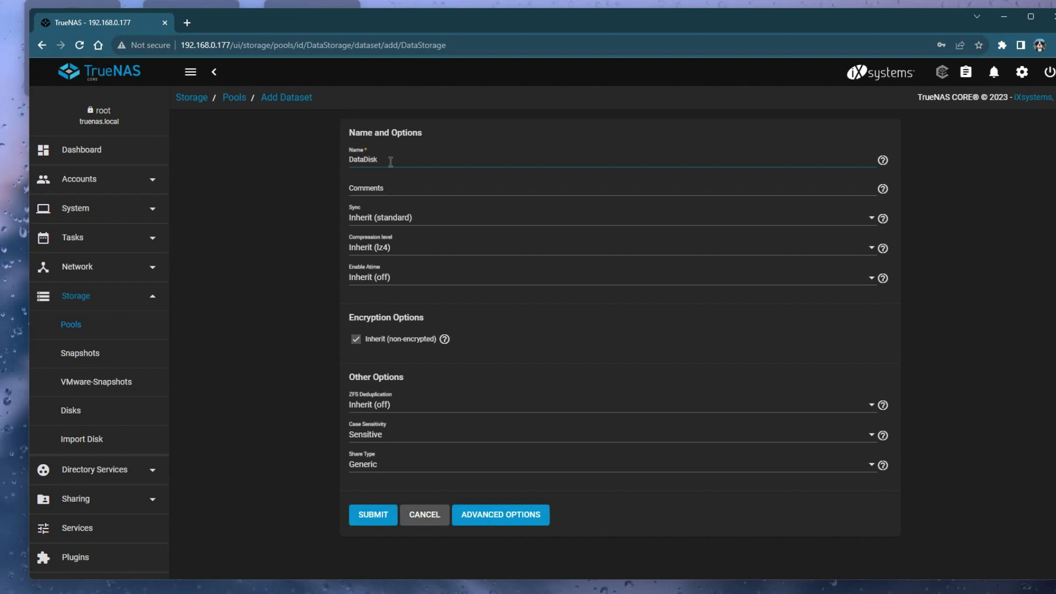
pyautogui.click(404, 185)
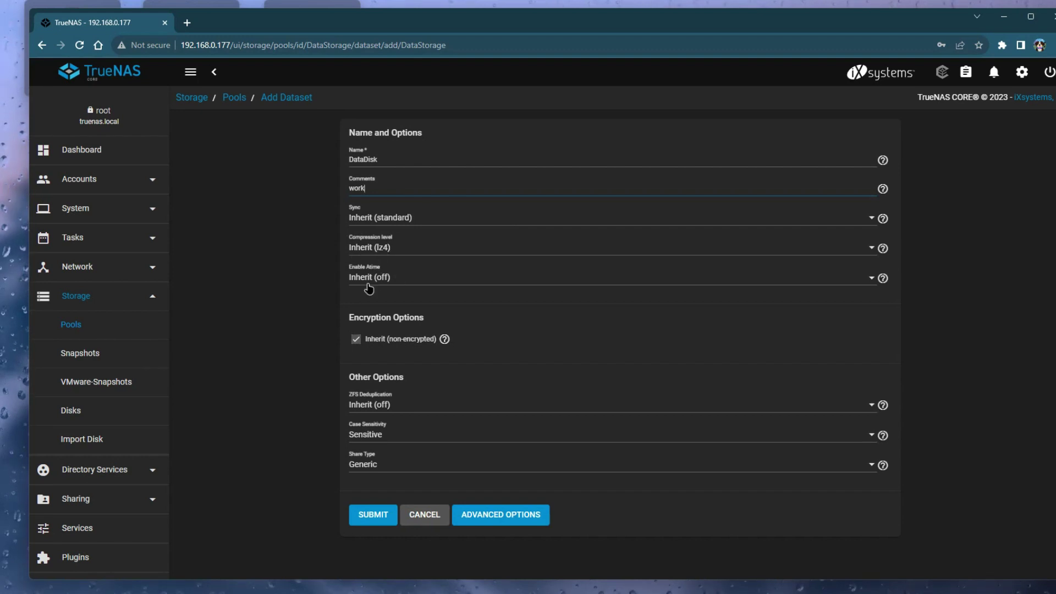
# Step: Set Enable Atime to on for the new dataset and submit it
pyautogui.click(387, 280)
pyautogui.click(364, 311)
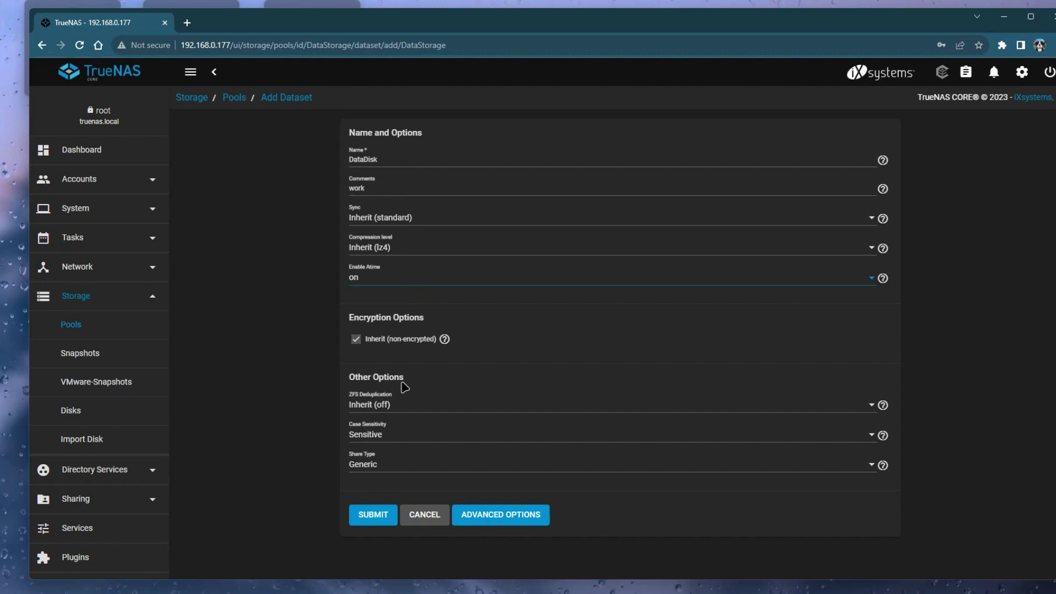
pyautogui.click(379, 516)
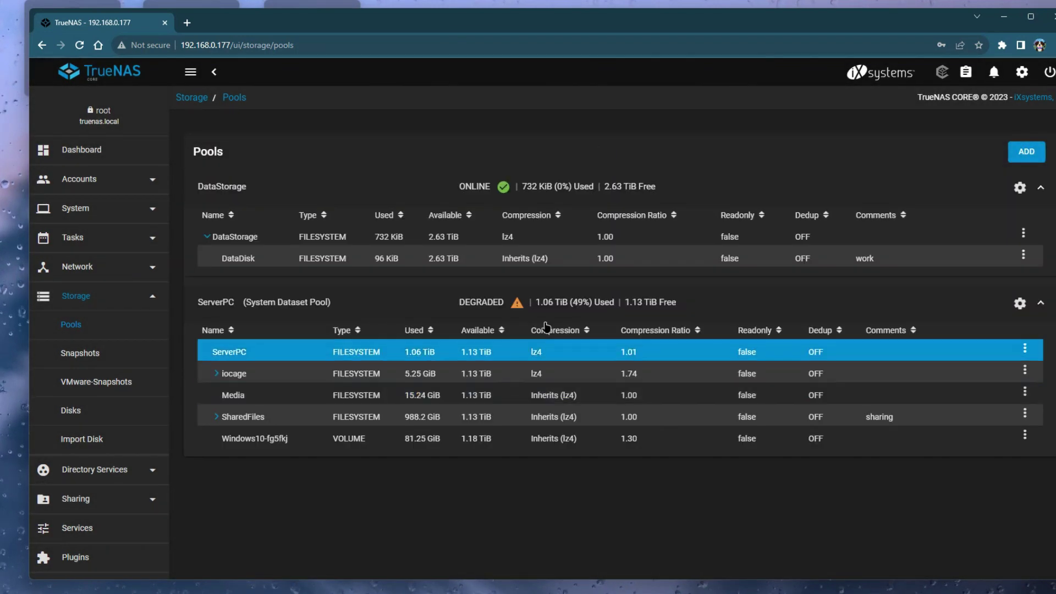
pyautogui.click(239, 262)
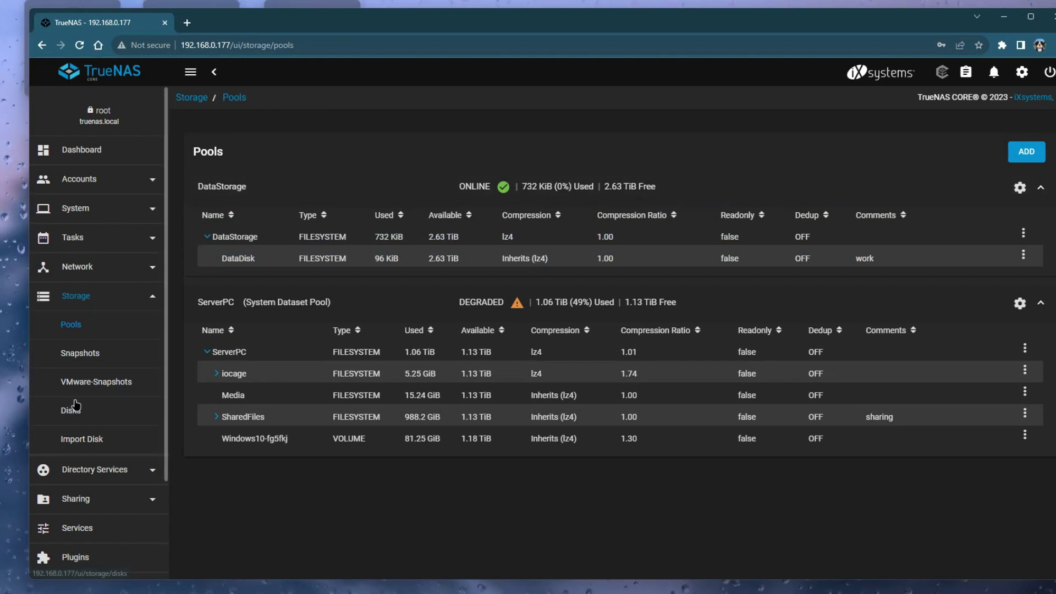
# Step: Add a Windows (SMB) share for /mnt/DataStorage/DataDisk with the default share parameters and submit it
pyautogui.click(74, 498)
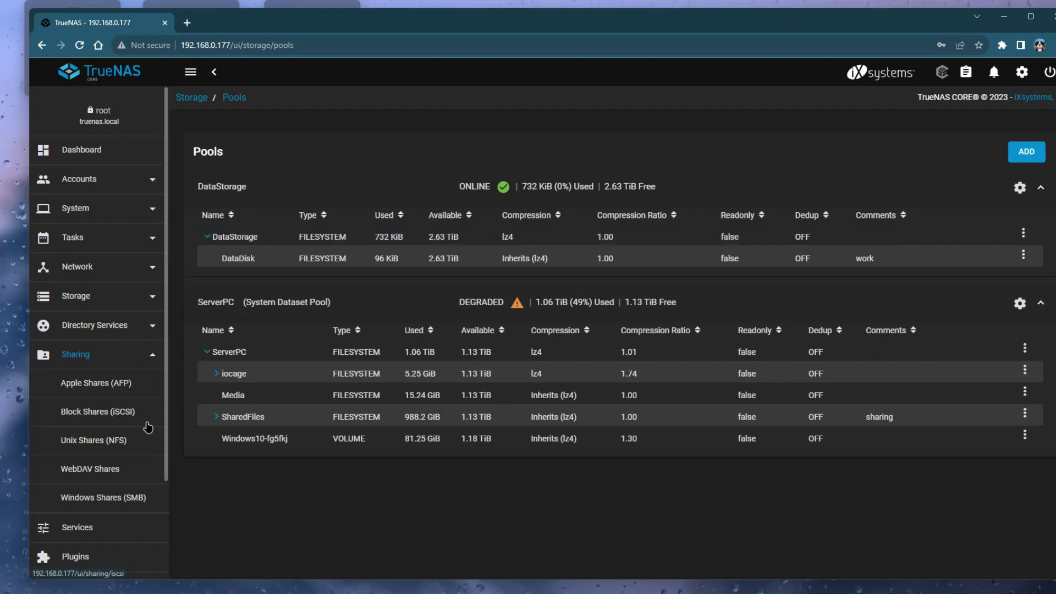
pyautogui.click(101, 502)
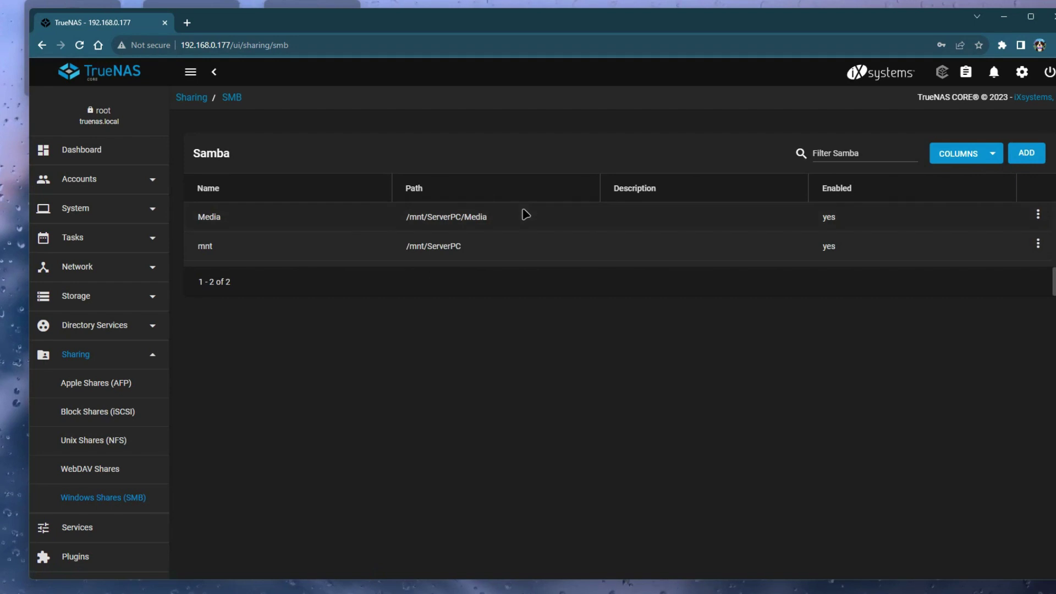
pyautogui.click(1023, 161)
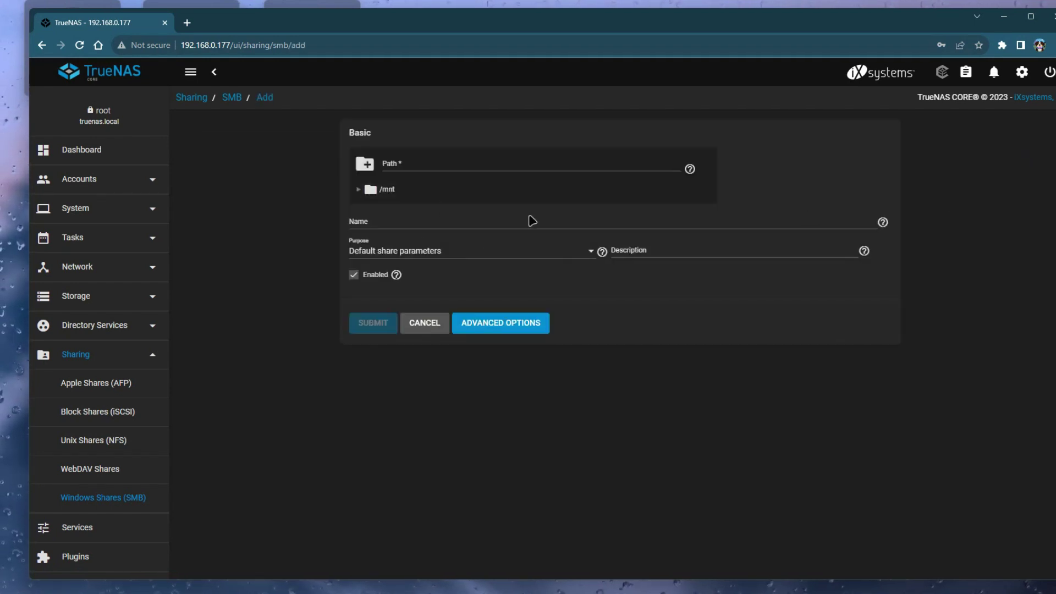
pyautogui.click(387, 189)
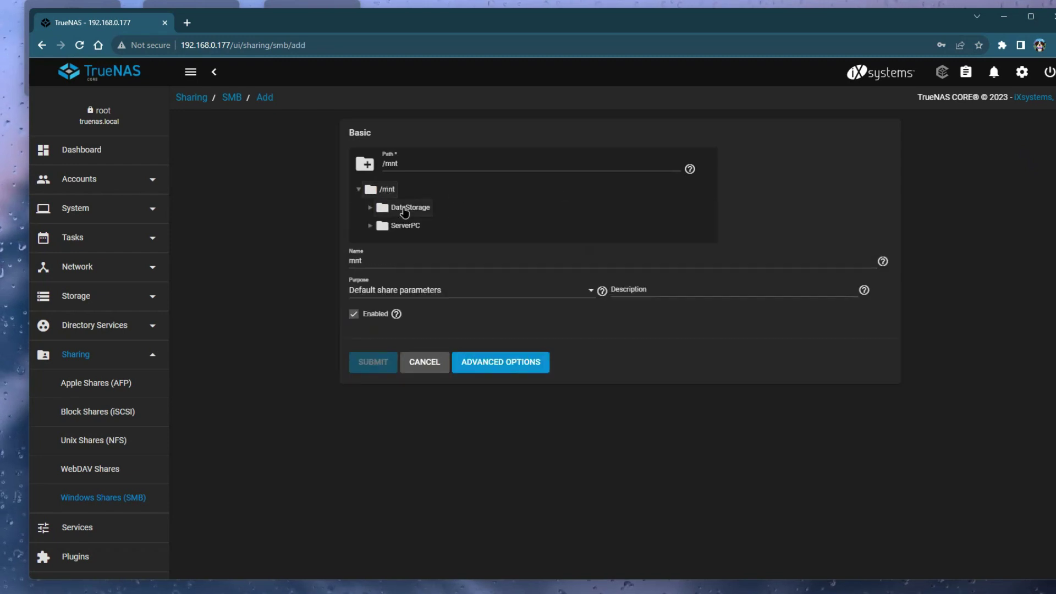
pyautogui.click(405, 211)
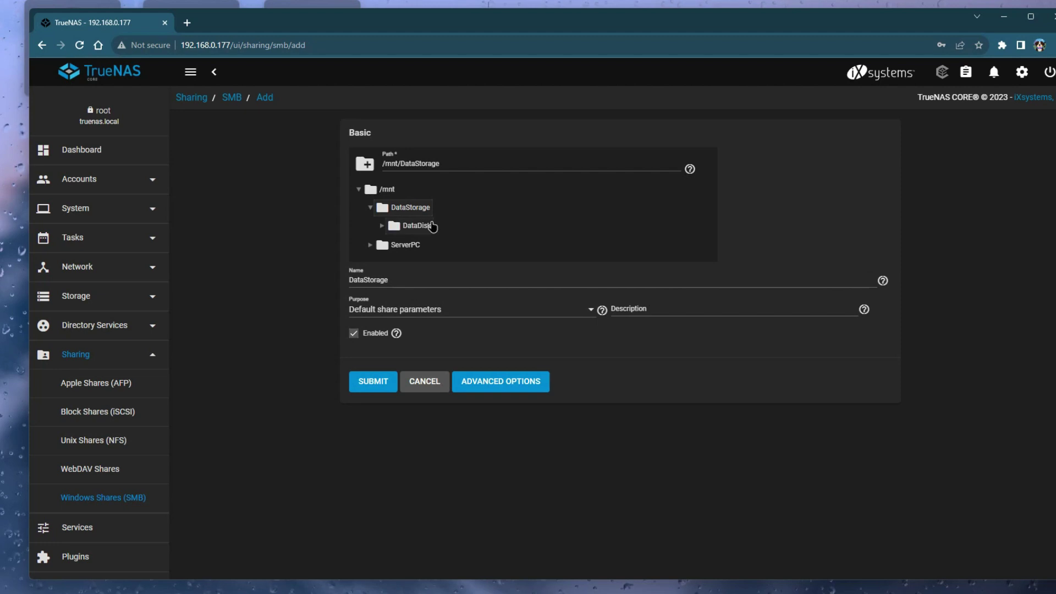
pyautogui.click(416, 226)
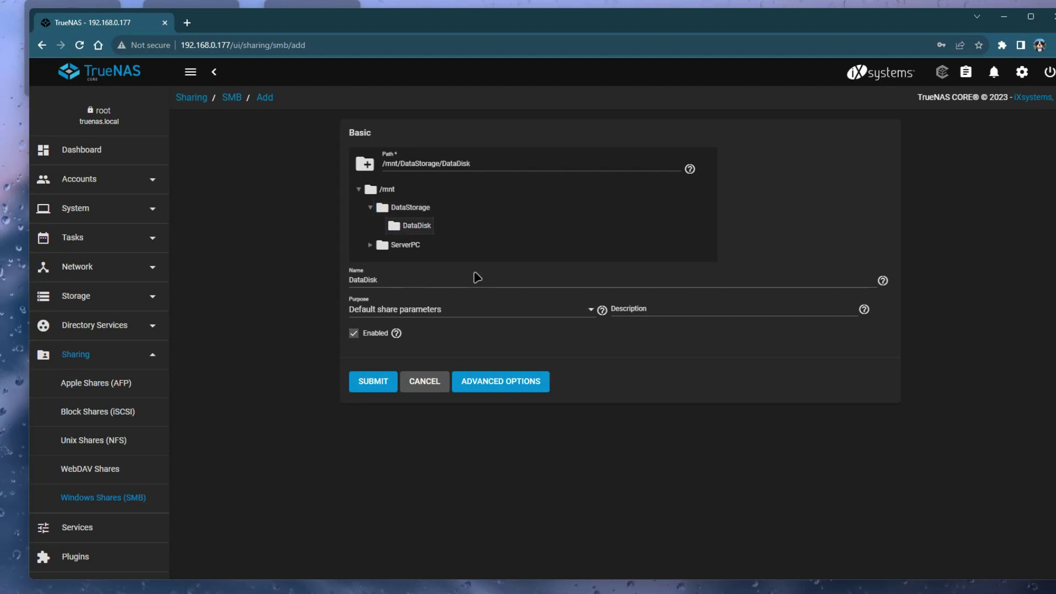
pyautogui.click(390, 384)
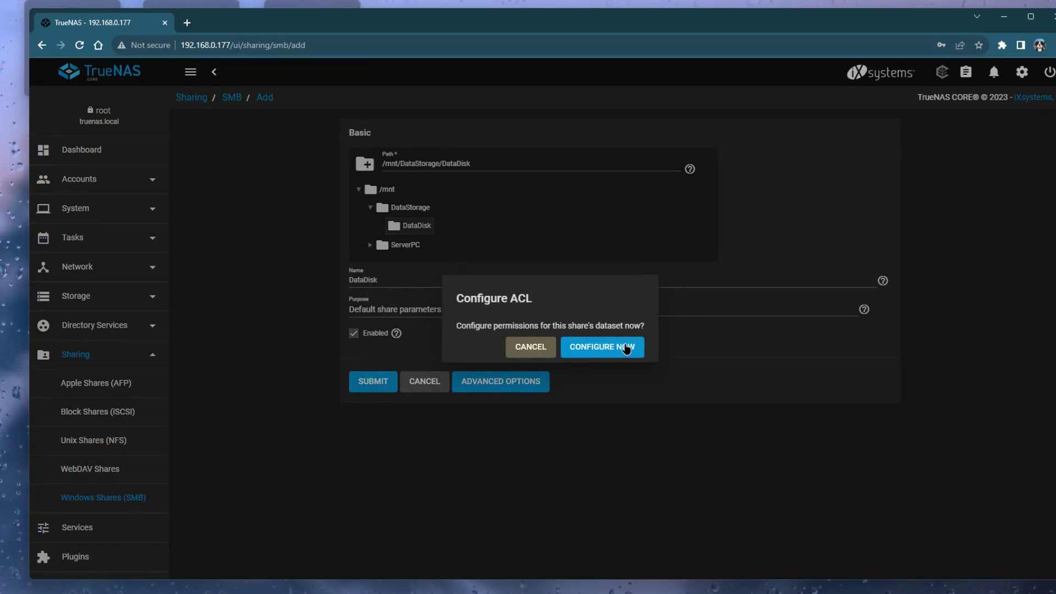
# Step: Choose to configure the share's dataset permissions now, using a custom ACL
pyautogui.click(612, 352)
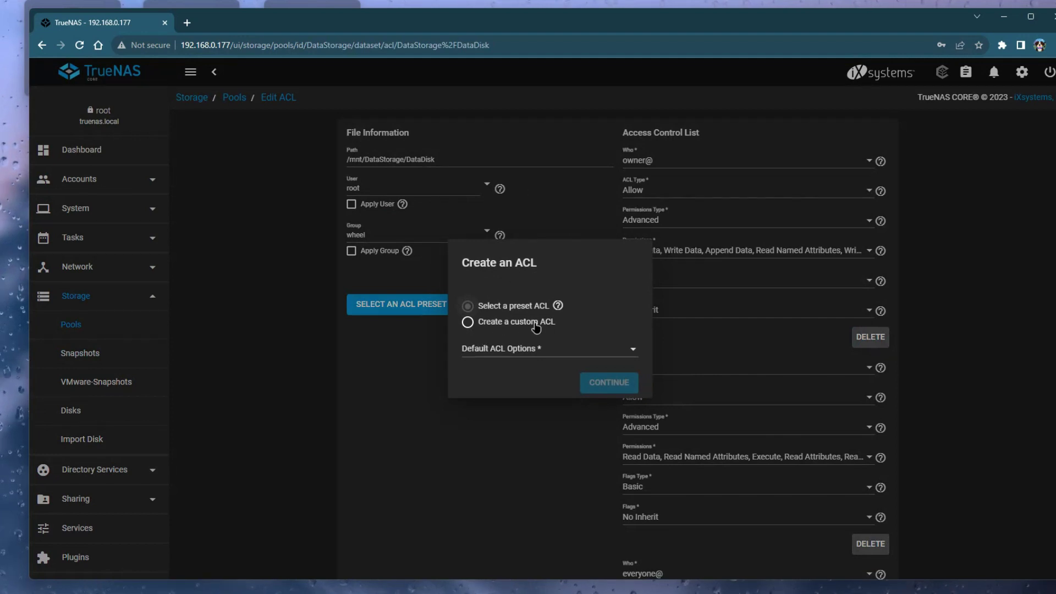
pyautogui.click(468, 322)
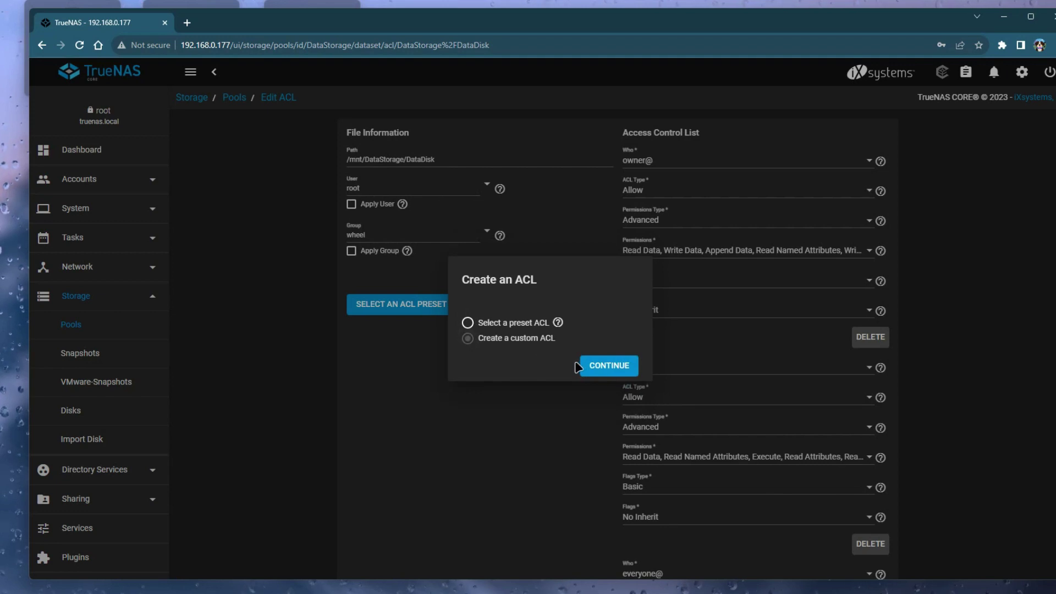
pyautogui.click(609, 366)
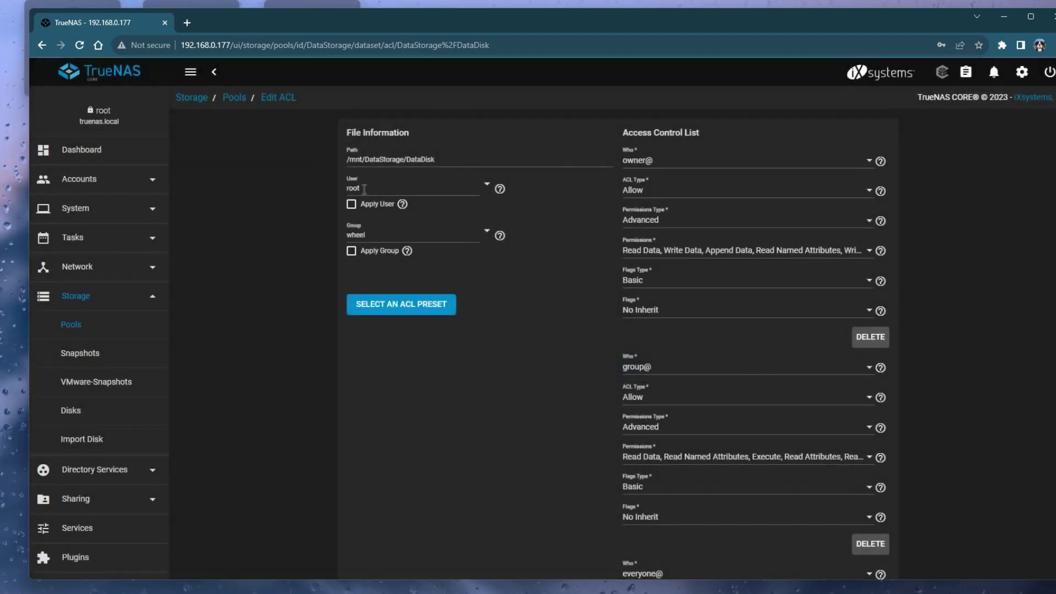
# Step: Enable Apply Group and set the dataset's group to the family-named group listed just before MediaUsers
pyautogui.click(351, 251)
pyautogui.click(486, 232)
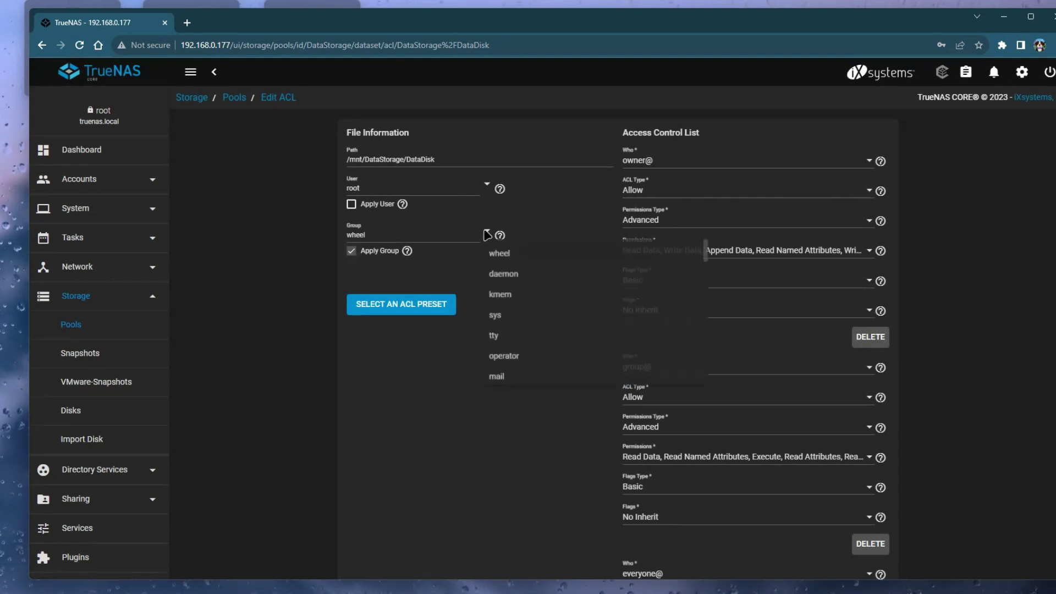
pyautogui.scroll(-10, 542, 310)
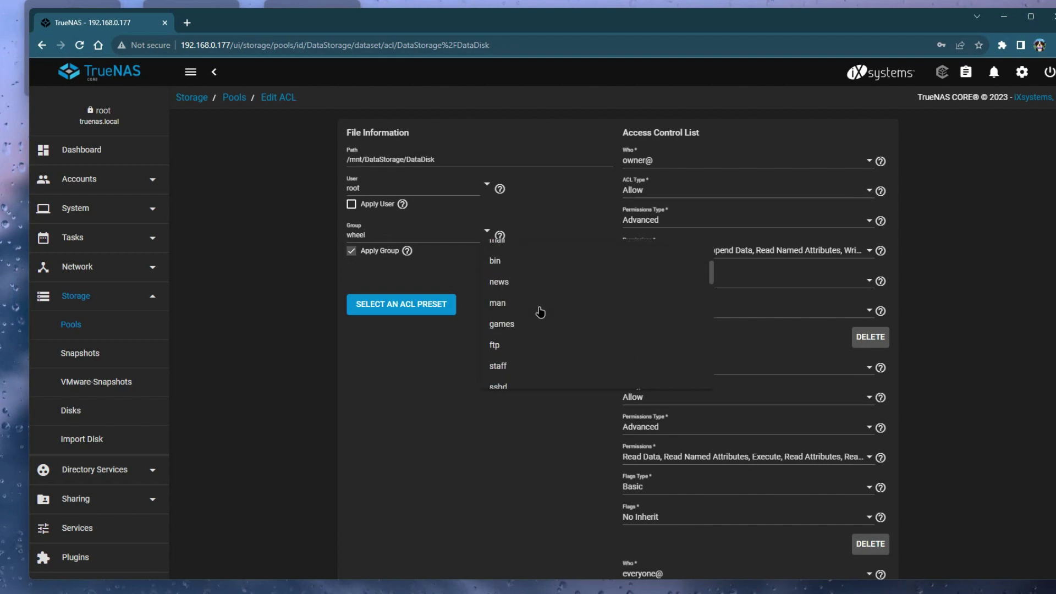
pyautogui.scroll(-5, 552, 307)
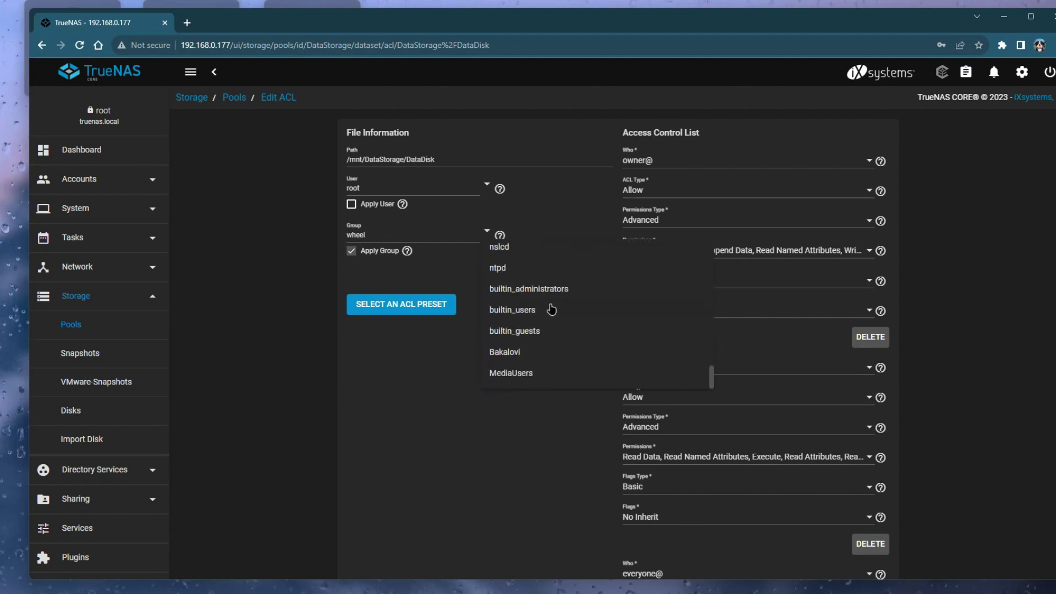
pyautogui.click(523, 354)
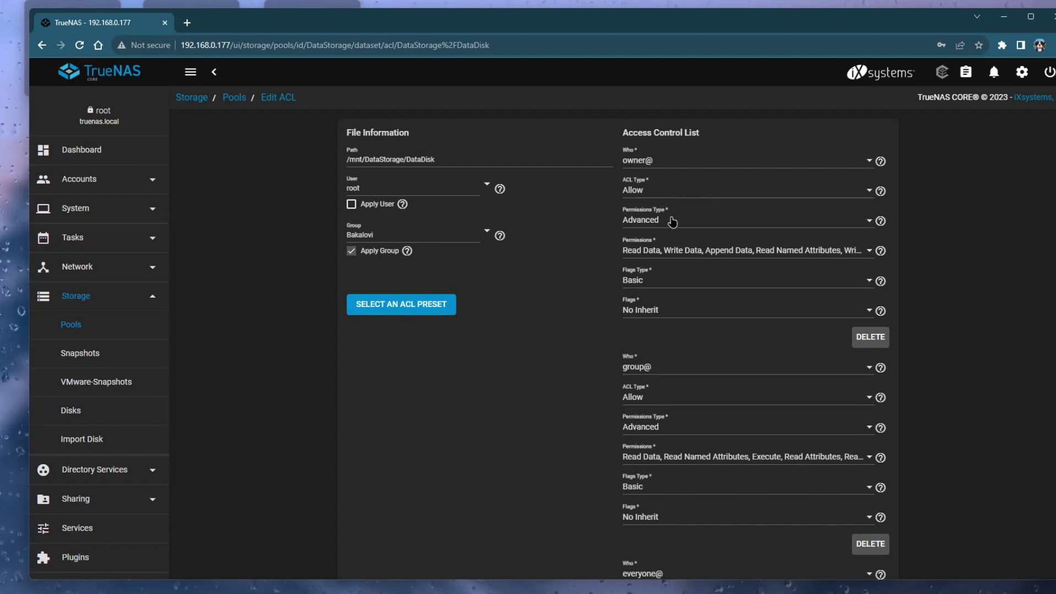
# Step: Keep the Advanced permissions type for the owner@ entry and set its flags to Inherit
pyautogui.click(700, 222)
pyautogui.click(694, 223)
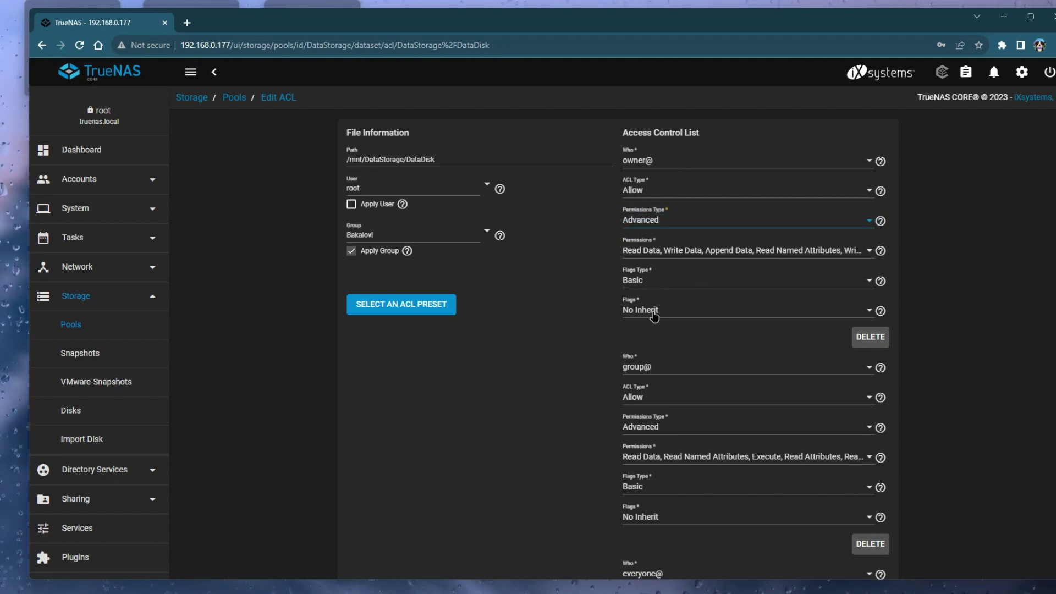
pyautogui.click(670, 303)
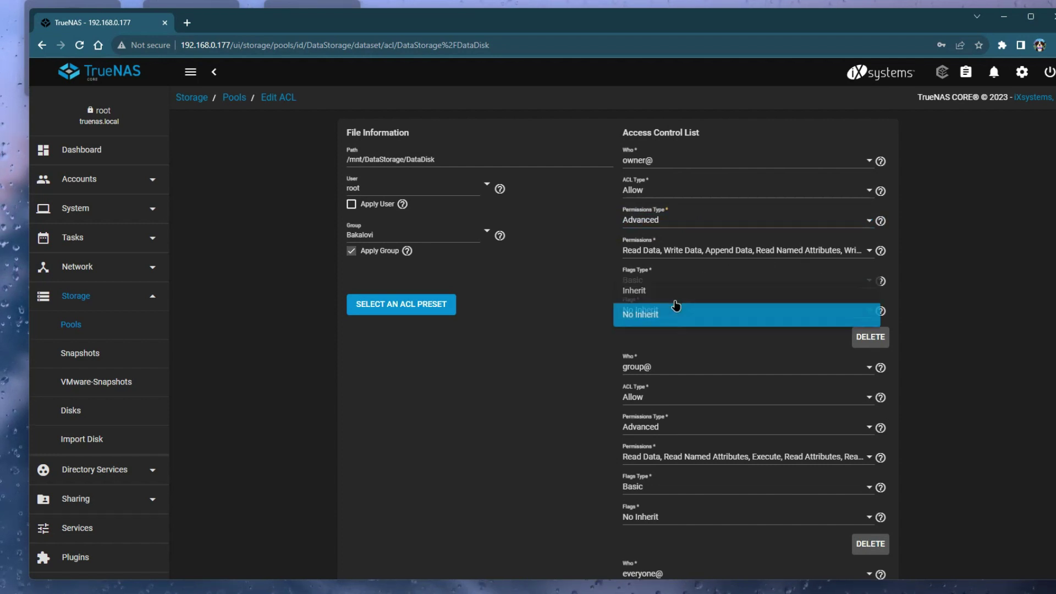
pyautogui.click(639, 297)
pyautogui.scroll(-2, 688, 305)
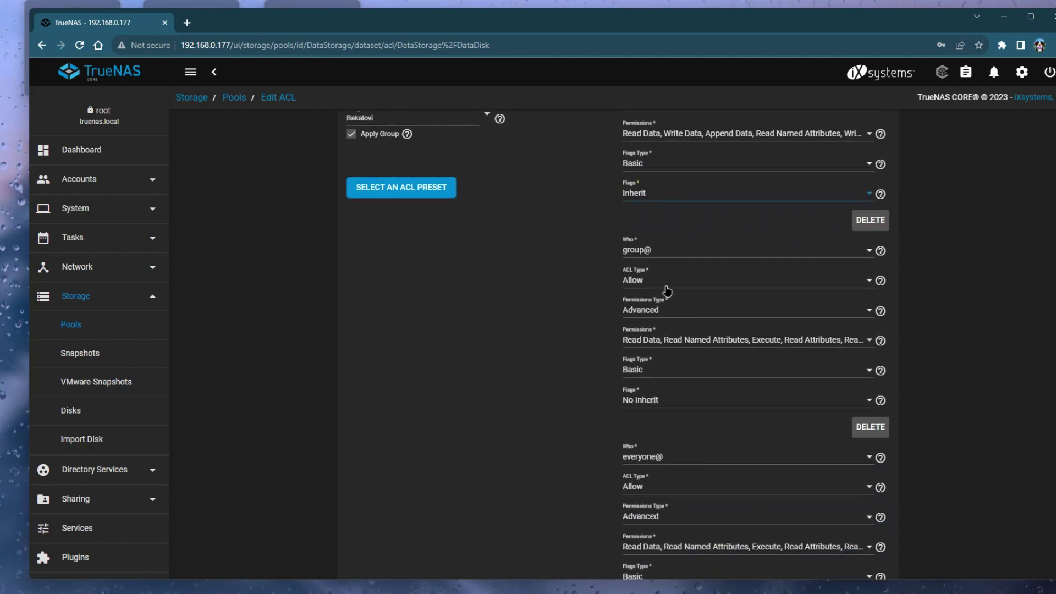
# Step: Set the flags of the group@ entry in the access control list to Inherit
pyautogui.scroll(2, 667, 292)
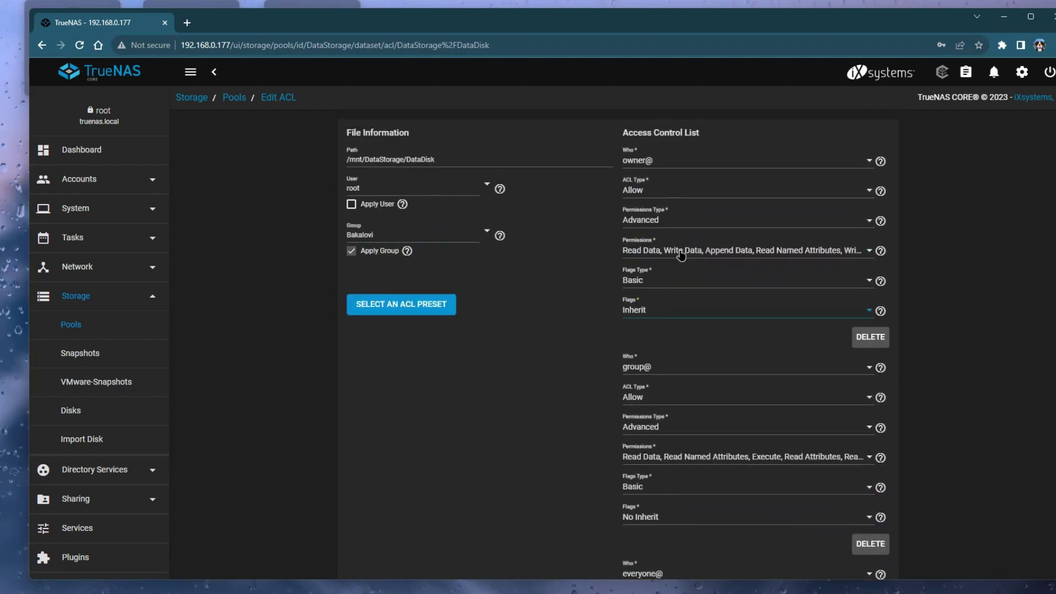
pyautogui.scroll(-2, 681, 254)
pyautogui.scroll(-1, 676, 256)
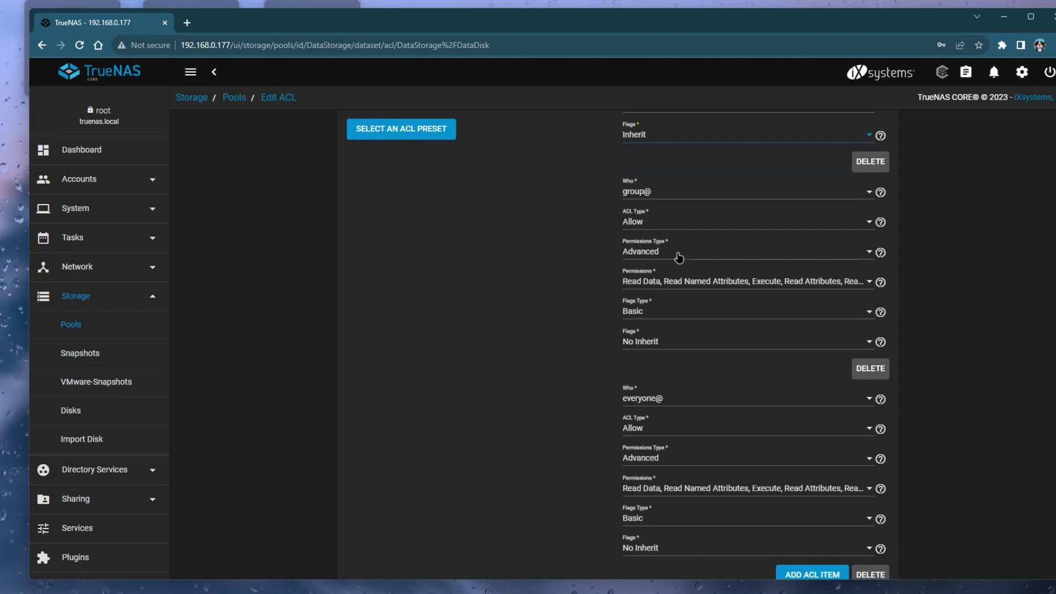
pyautogui.click(646, 345)
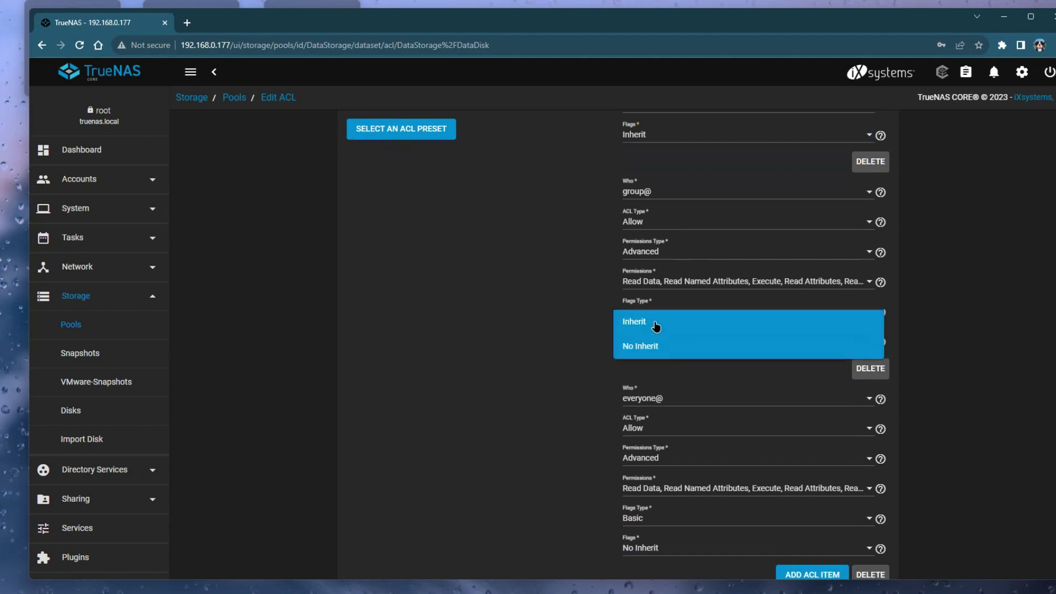
pyautogui.click(656, 330)
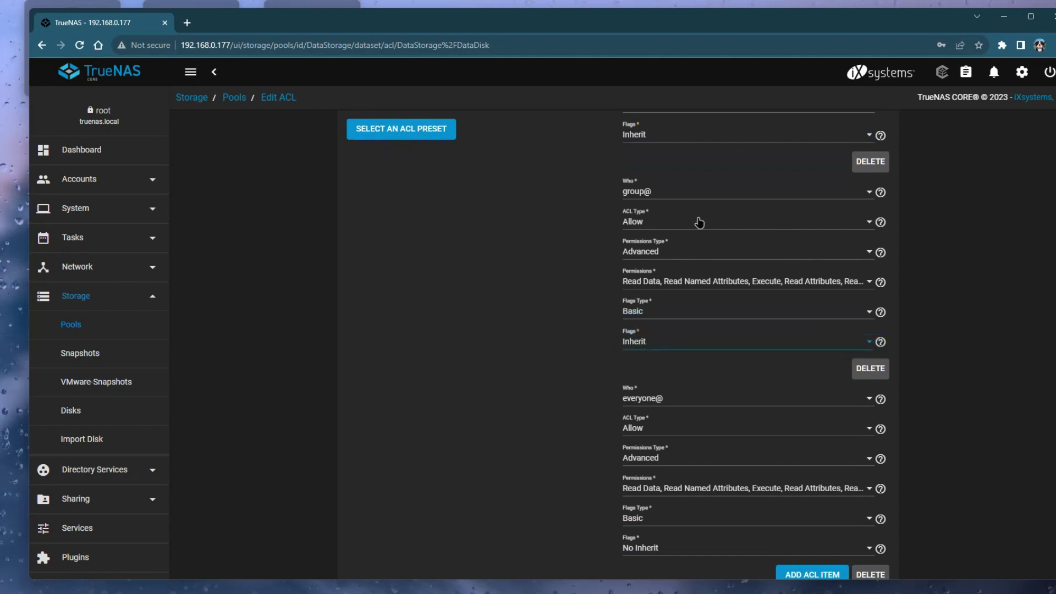
# Step: Review the owner@, group@ and everyone@ entries and save the dataset's ACL without applying permissions recursively
pyautogui.scroll(-2, 694, 245)
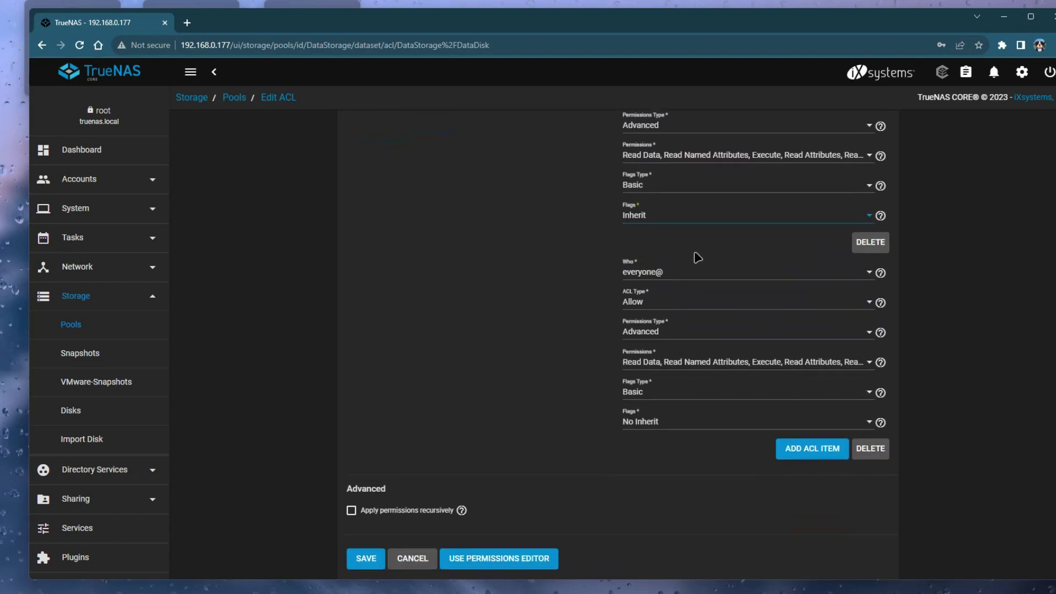
pyautogui.scroll(3, 696, 253)
pyautogui.scroll(1, 698, 275)
pyautogui.scroll(-3, 715, 330)
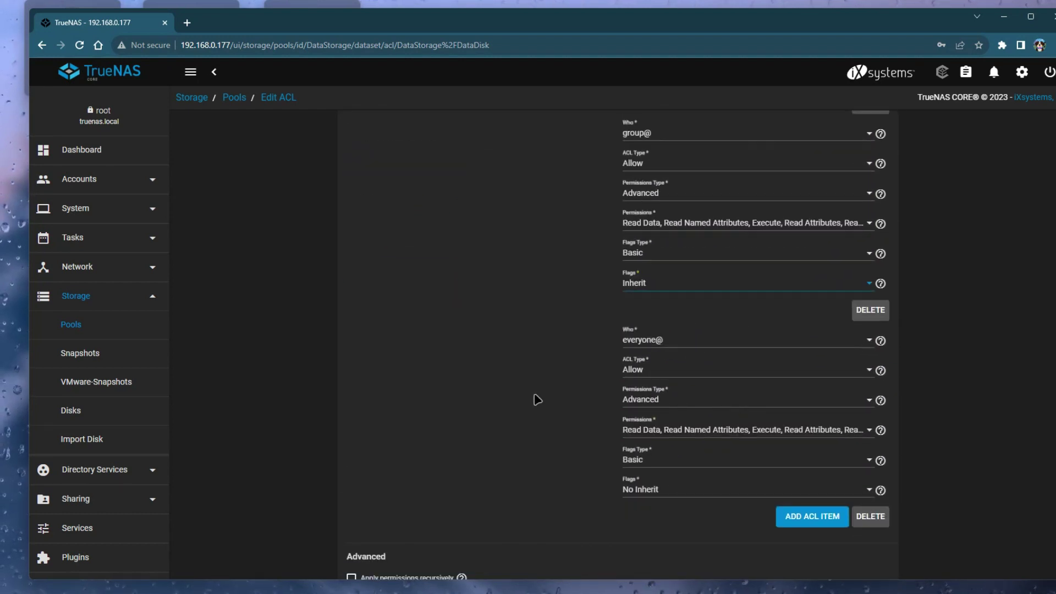
pyautogui.scroll(4, 694, 352)
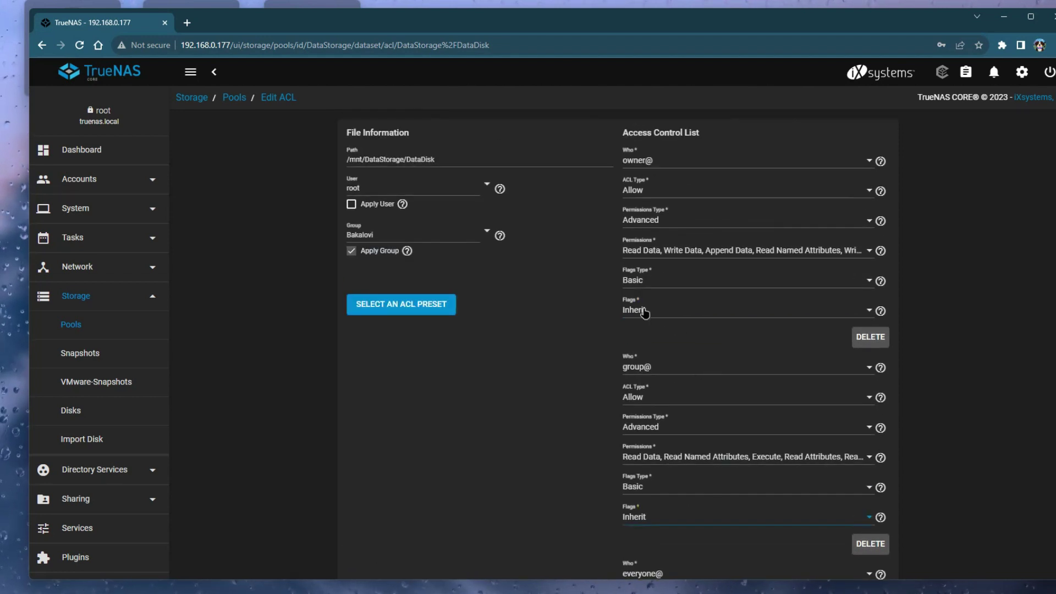
pyautogui.scroll(-1, 644, 314)
pyautogui.scroll(-5, 642, 248)
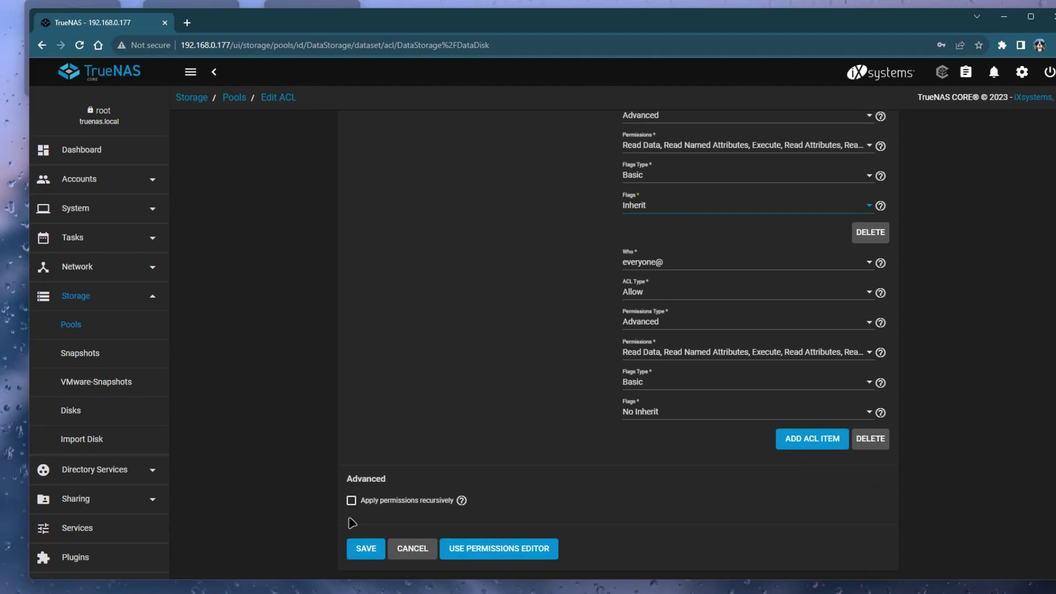
pyautogui.click(358, 552)
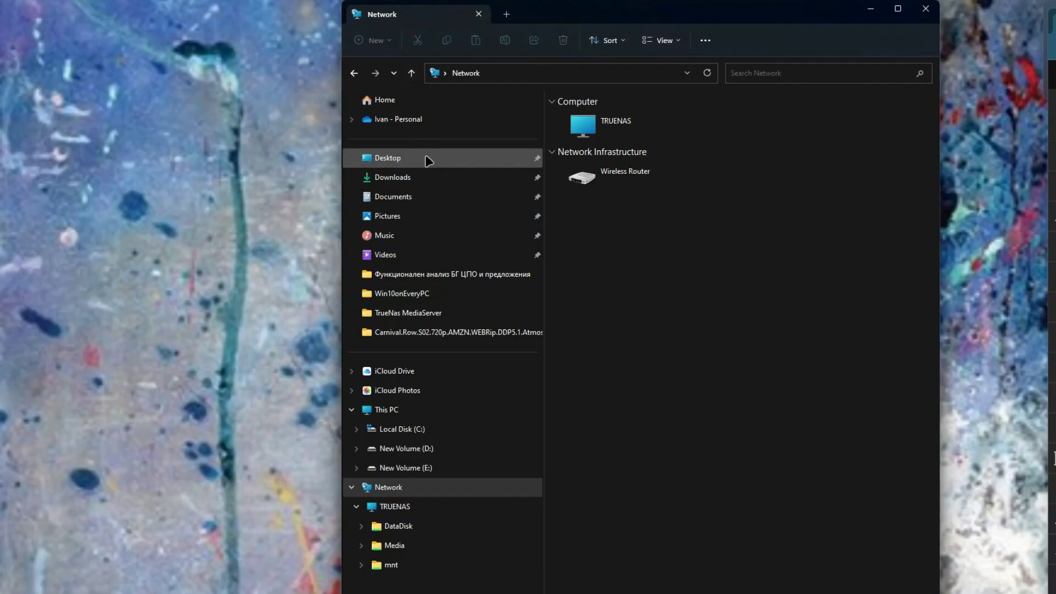
# Step: Switch to File Explorer and open the TRUENAS computer on the network to view its shares
pyautogui.click(392, 177)
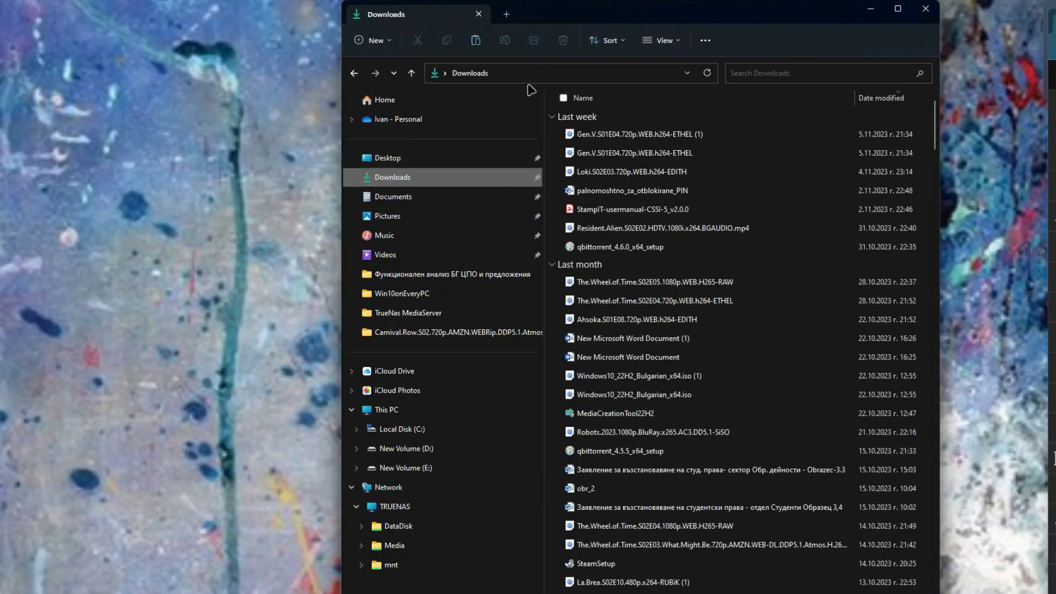
pyautogui.click(479, 412)
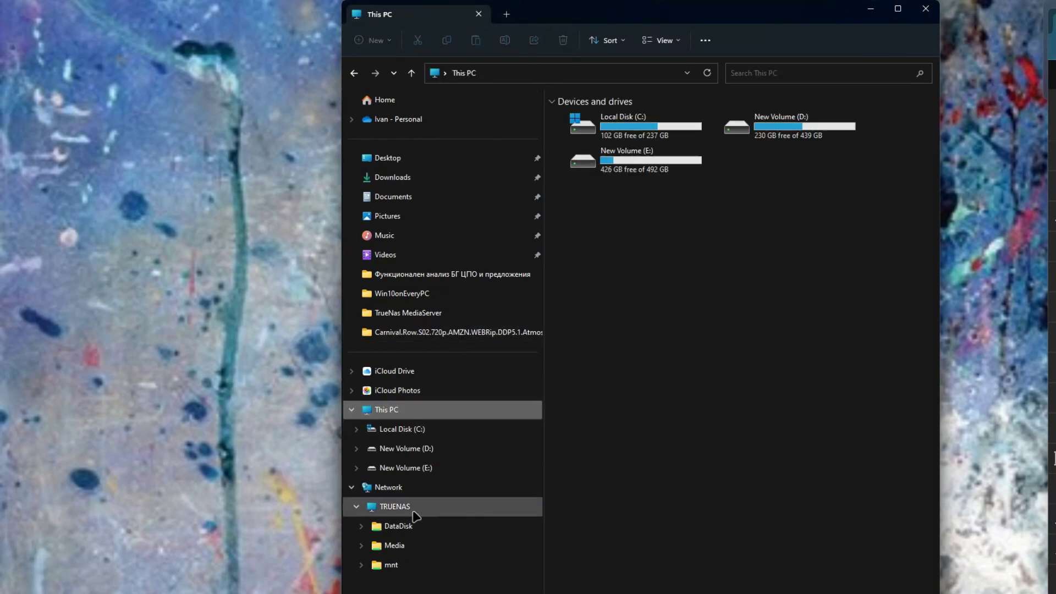
pyautogui.click(401, 488)
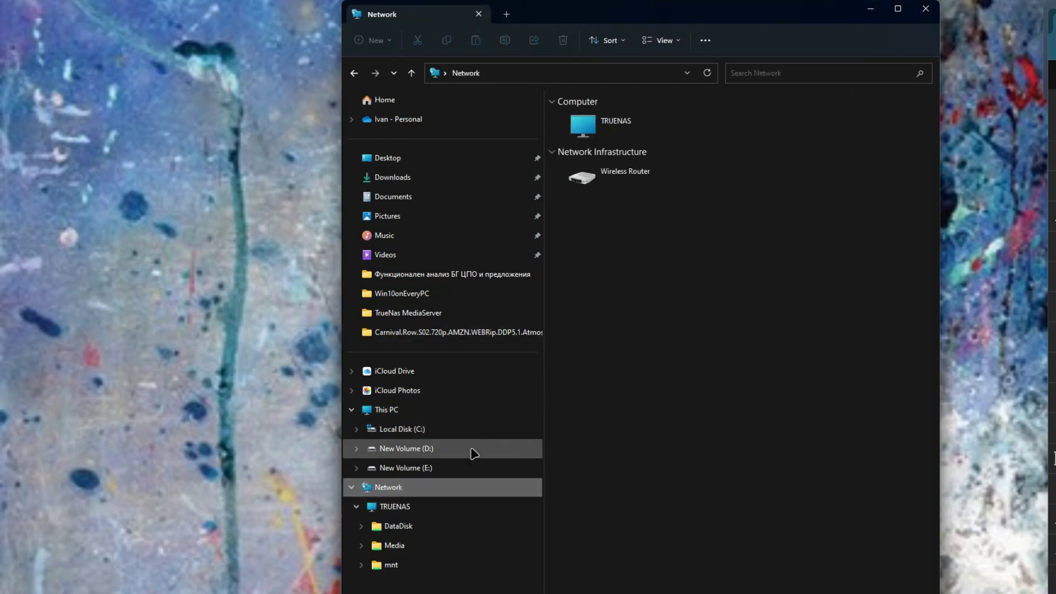
pyautogui.click(395, 507)
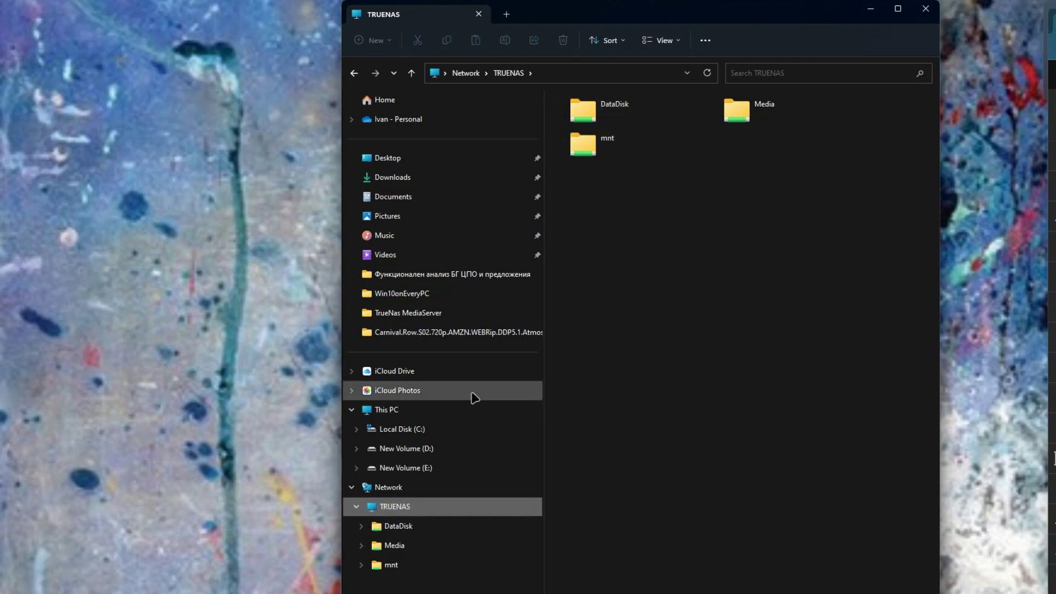
pyautogui.rightClick(637, 122)
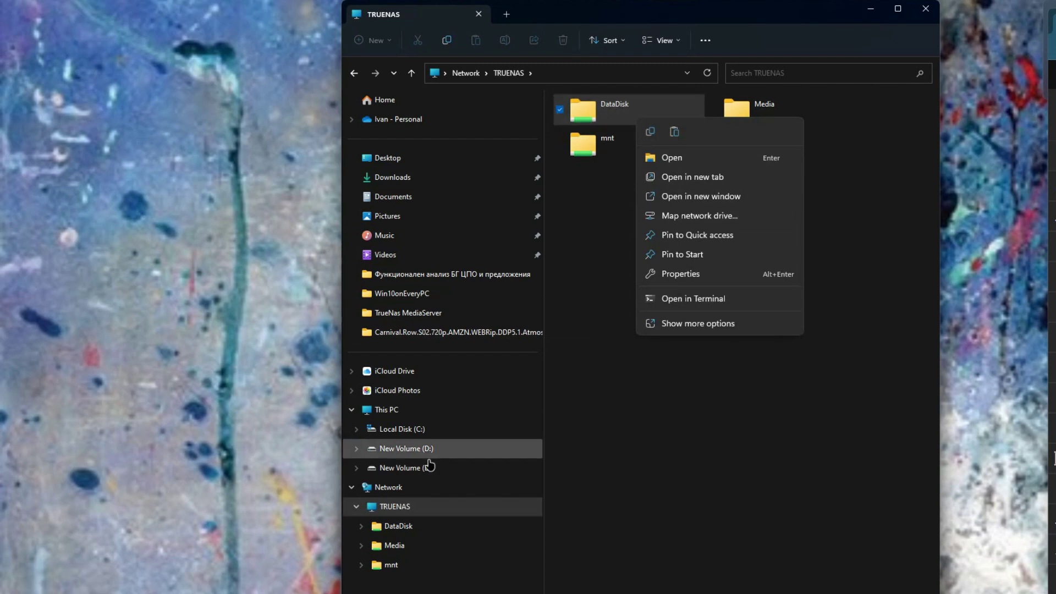
pyautogui.click(562, 268)
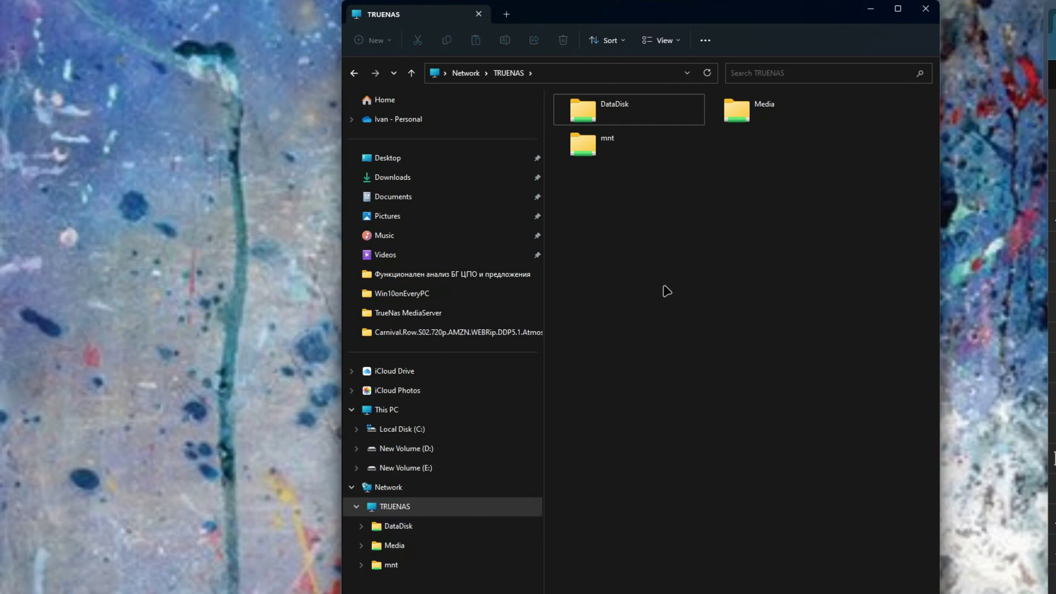
# Step: Open the series folder inside SharedFiles on the mnt share
pyautogui.click(617, 158)
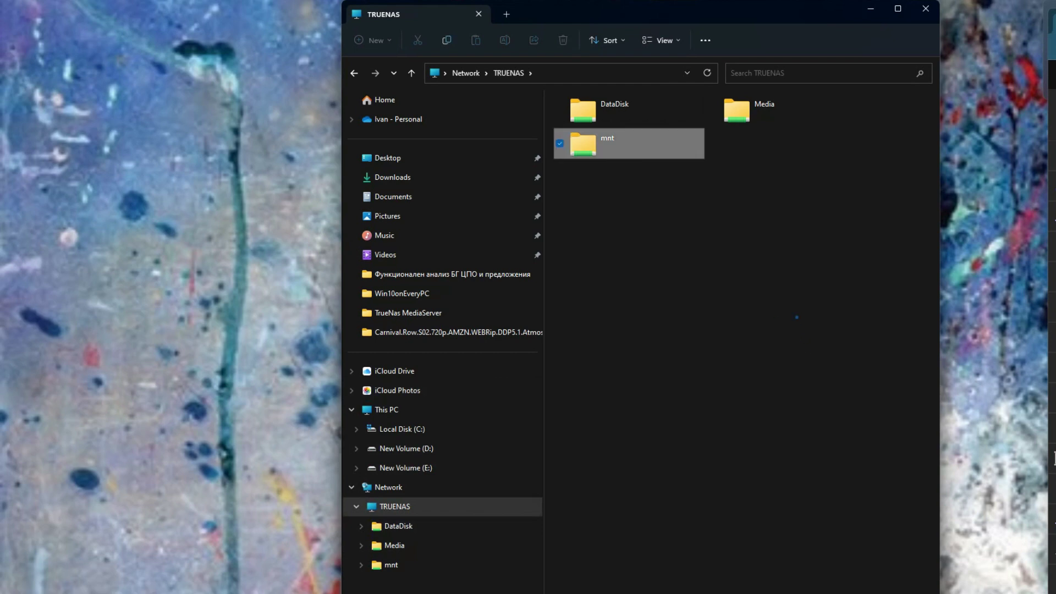
pyautogui.doubleClick(597, 155)
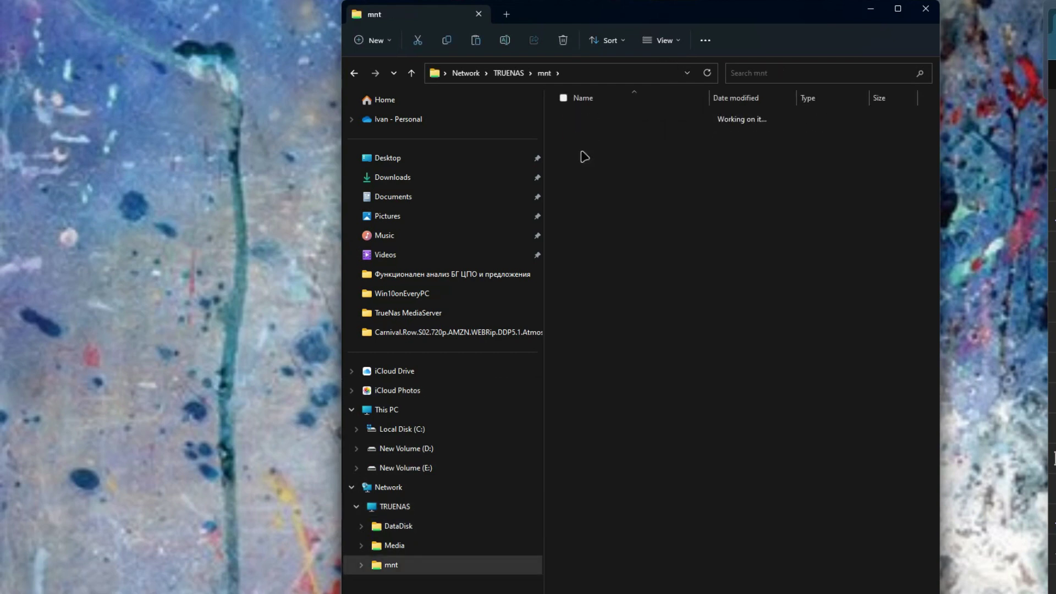
pyautogui.click(599, 176)
pyautogui.doubleClick(599, 177)
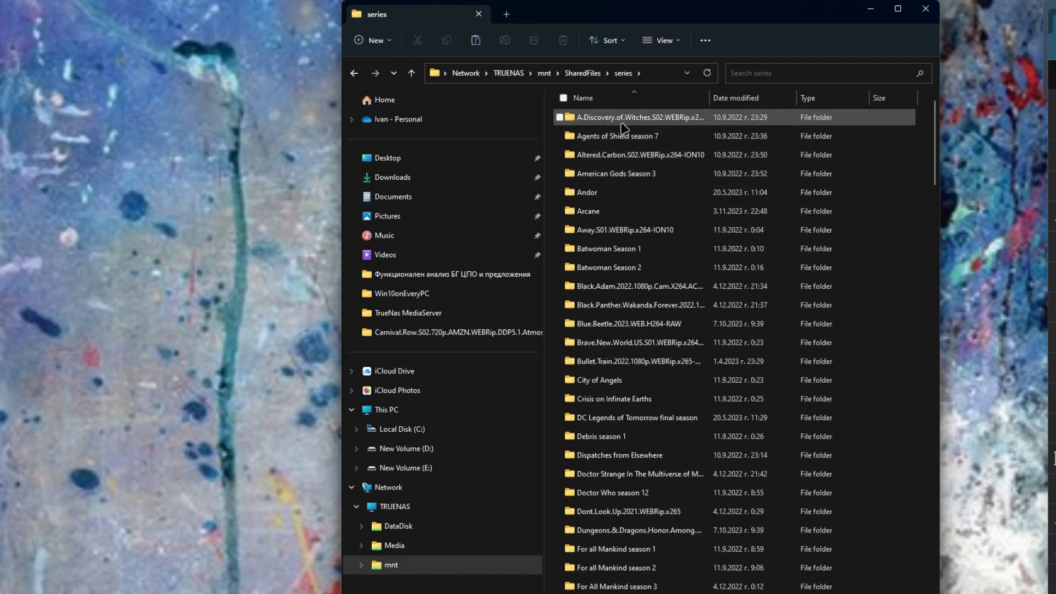
pyautogui.doubleClick(617, 210)
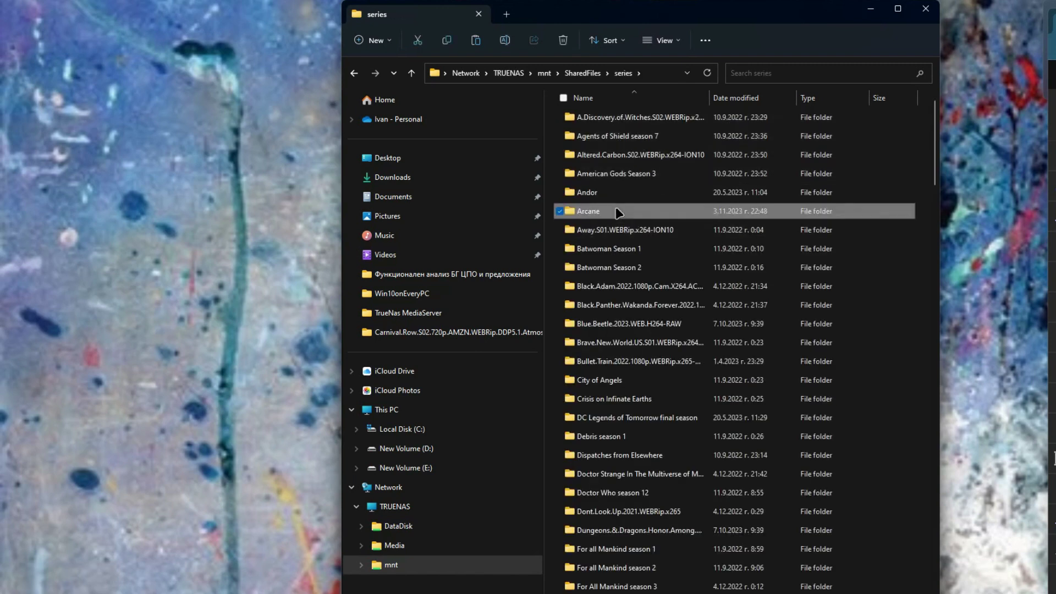
pyautogui.click(632, 118)
pyautogui.rightClick(632, 118)
pyautogui.hotkey('alt', 'Left')
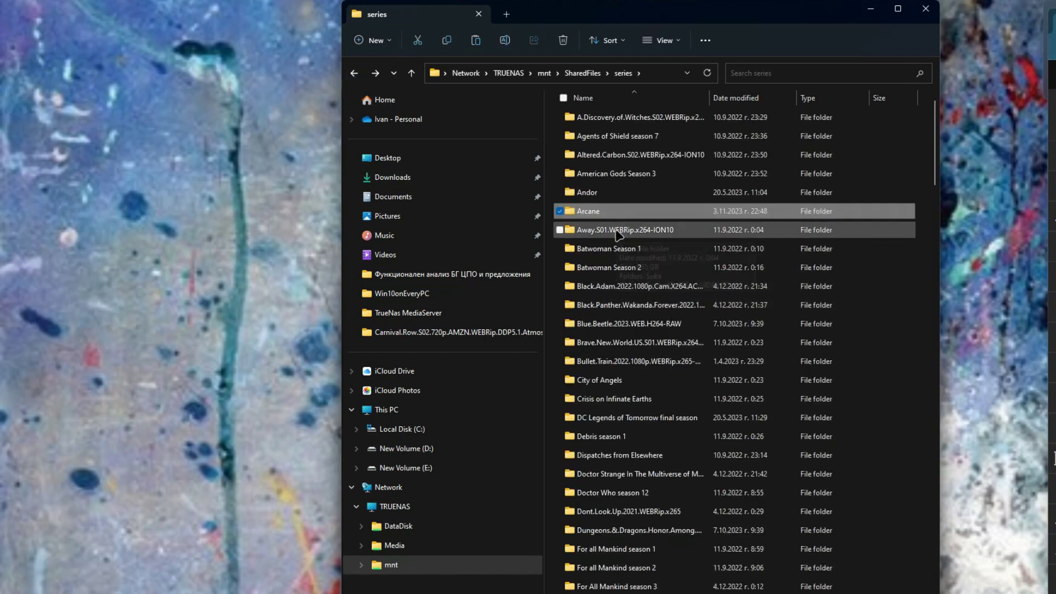
# Step: Copy the Away.S01E01.WEBRip.x264-ION10 video from the Away.S01.WEBRip.x264-ION10 folder
pyautogui.doubleClick(617, 231)
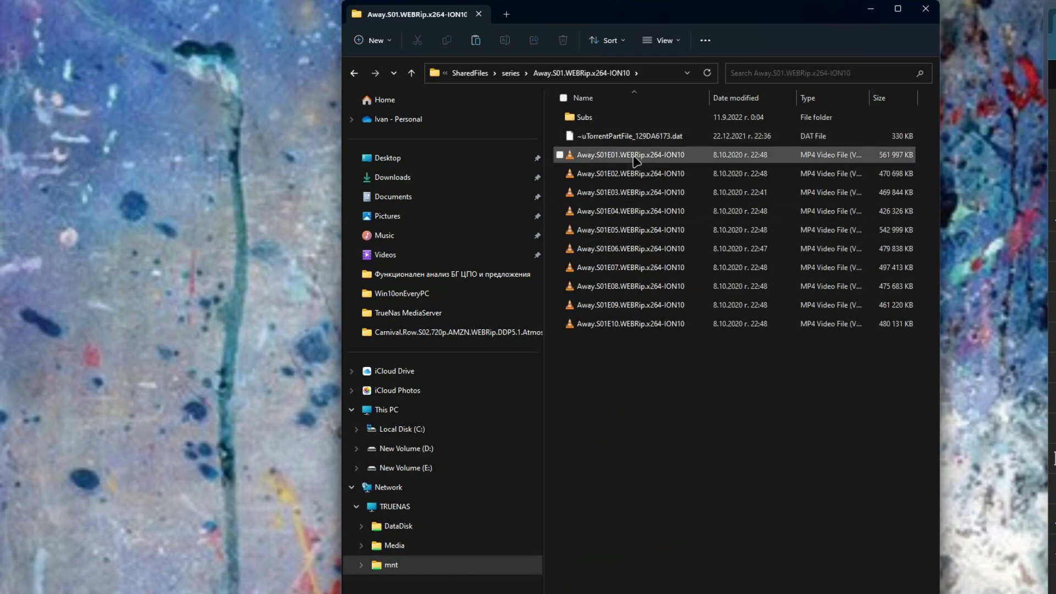
pyautogui.click(636, 161)
pyautogui.rightClick(636, 160)
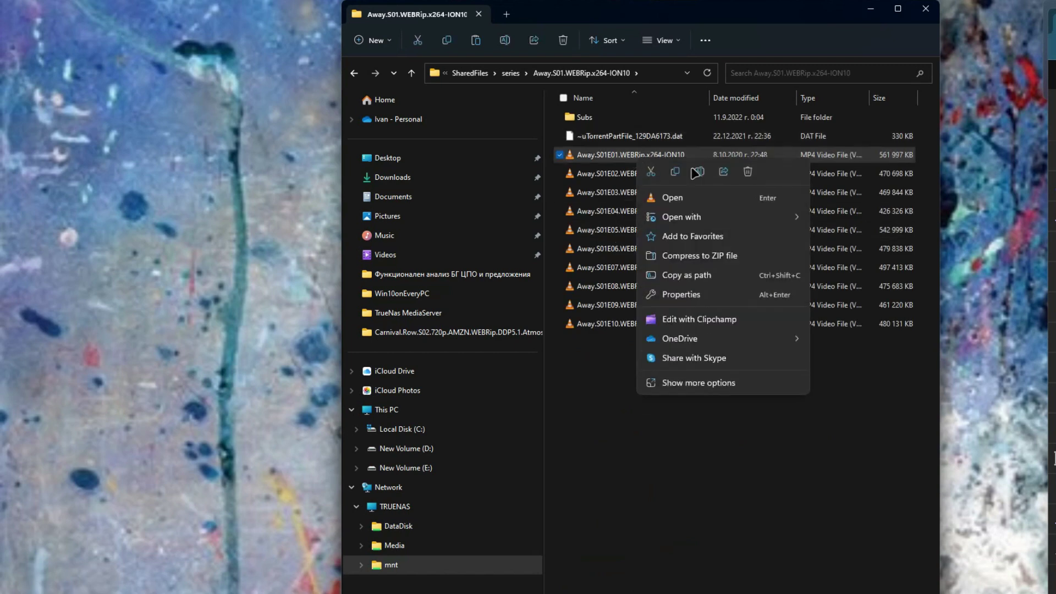
pyautogui.click(681, 172)
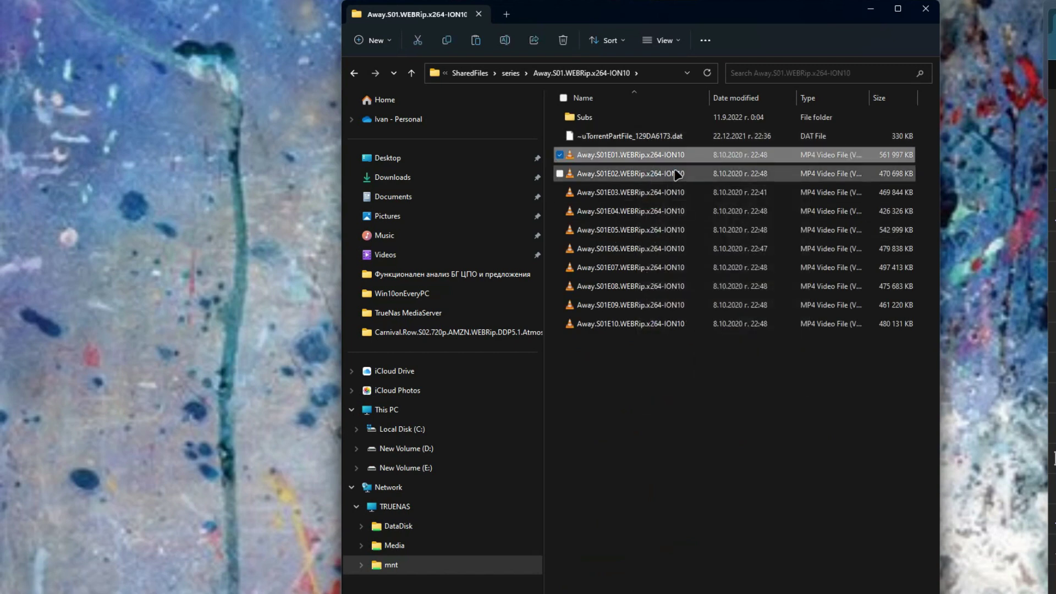
# Step: Paste the copied video into the DataDisk share on TRUENAS
pyautogui.click(454, 522)
pyautogui.rightClick(674, 201)
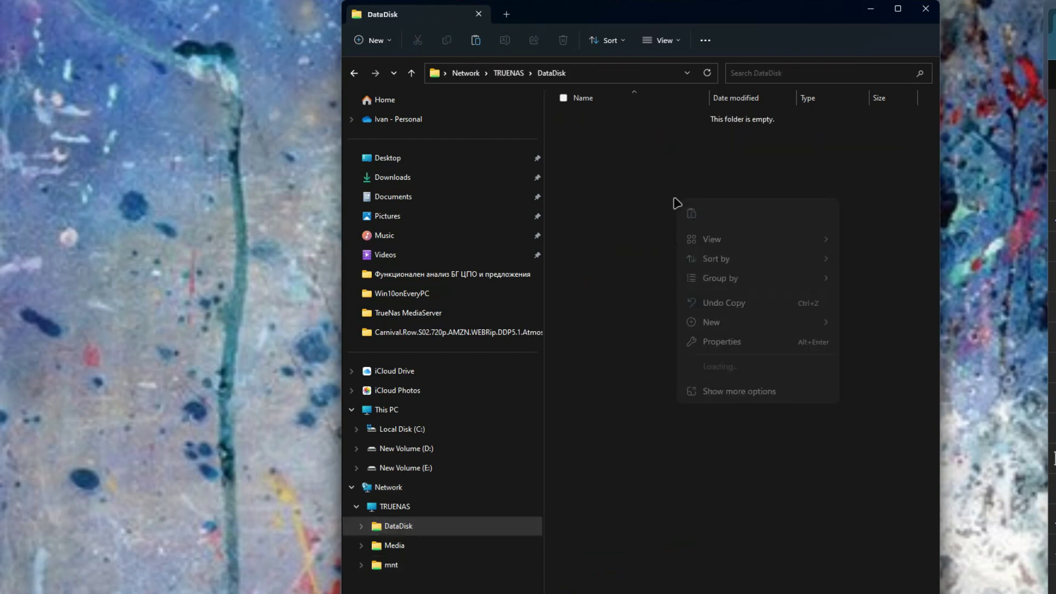
pyautogui.click(693, 215)
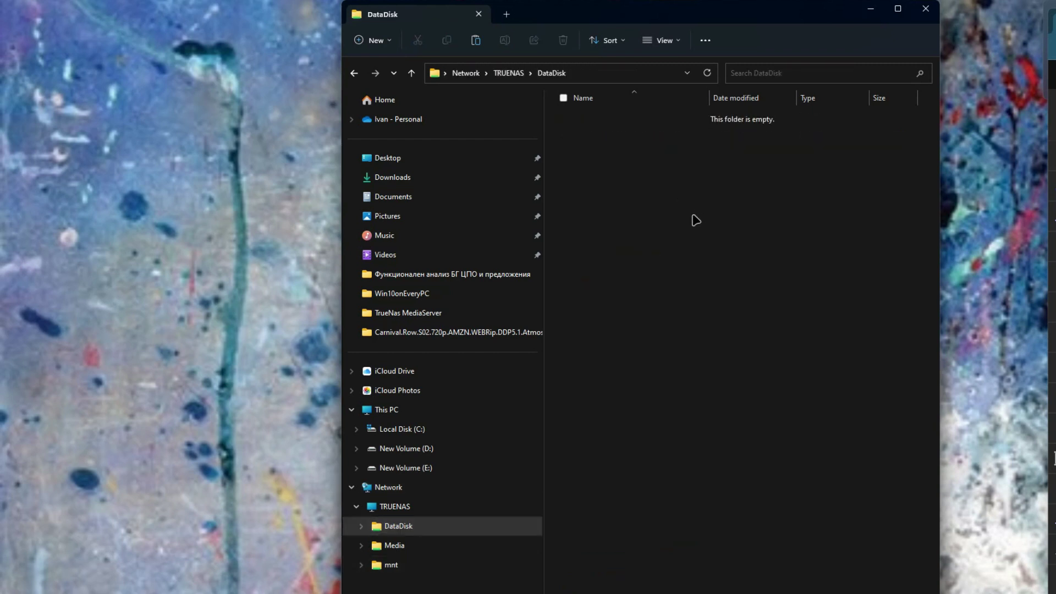